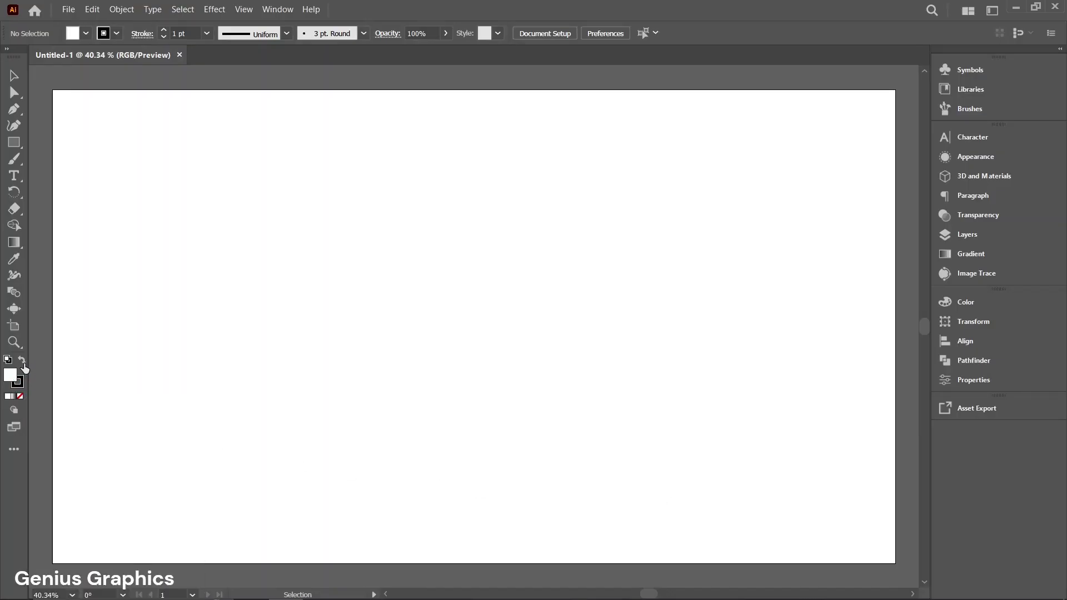
Step: Draw an upright ellipse about 184 pt tall with black fill and no stroke in the artboard's upper area
{"action": "left_click", "coordinate": [23, 363]}
{"action": "left_click", "coordinate": [20, 384]}
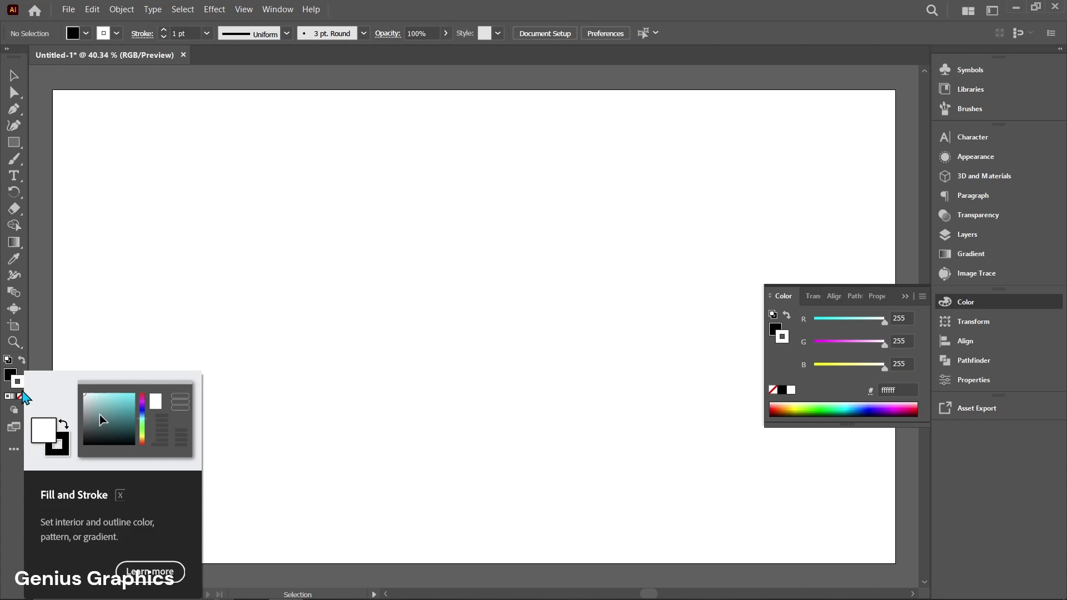
{"action": "left_click", "coordinate": [21, 396]}
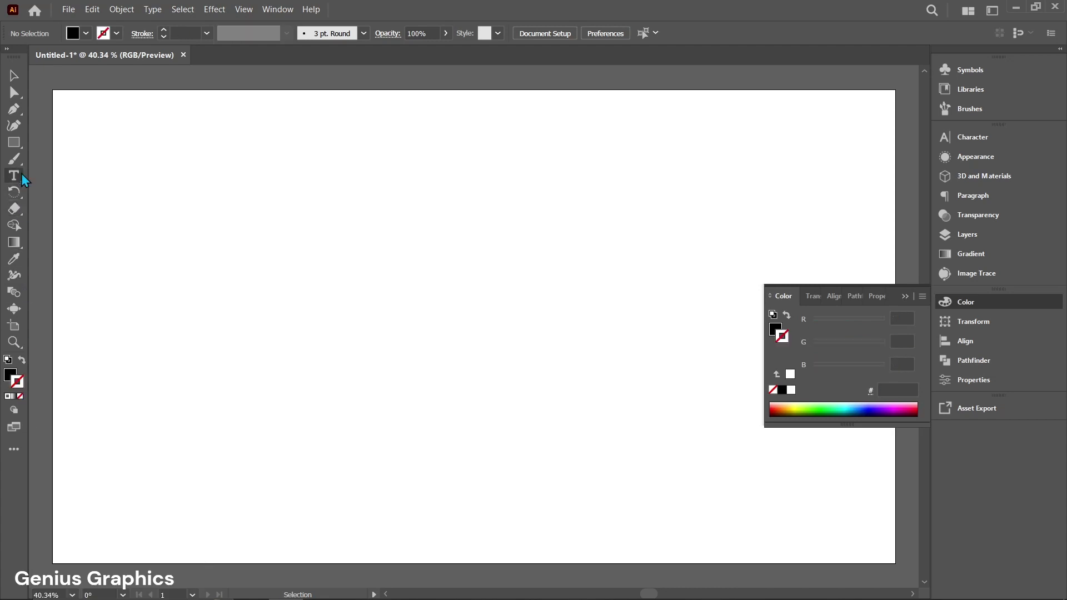
{"action": "left_click", "coordinate": [14, 143]}
{"action": "left_click", "coordinate": [78, 159]}
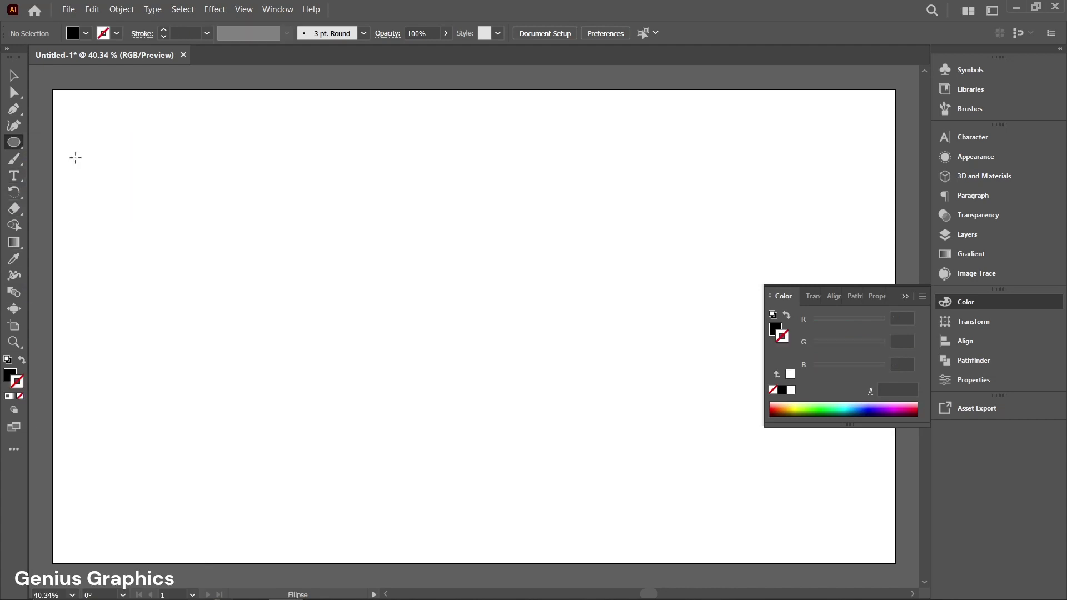
{"action": "left_click_drag", "start_coordinate": [309, 132], "coordinate": [358, 213]}
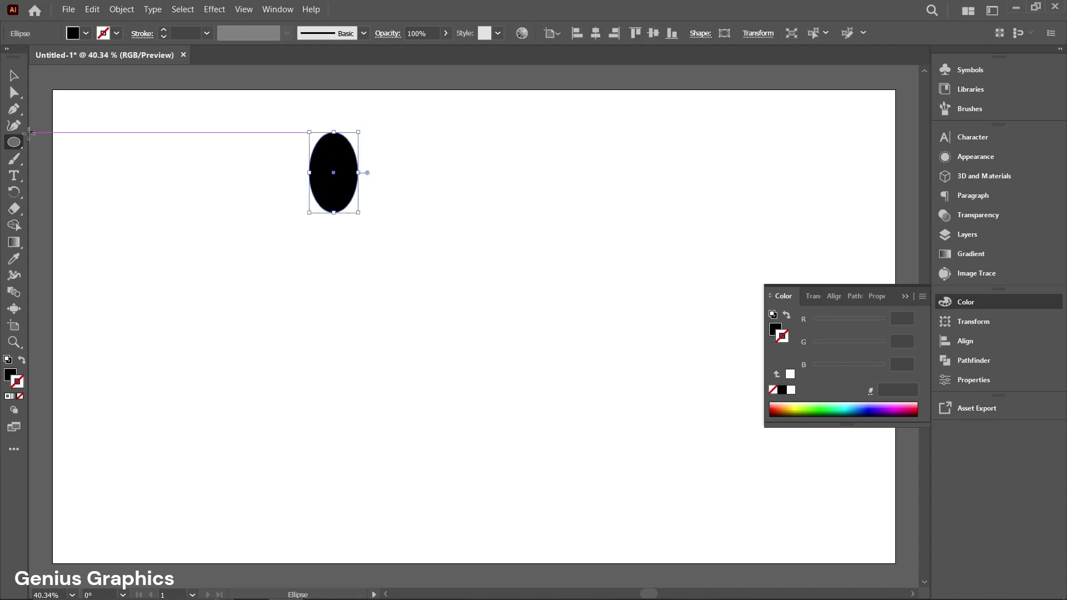
Step: Convert the ellipse's lowest and highest anchor points to sharp corners to form a pointed leaf
{"action": "left_click", "coordinate": [17, 115]}
{"action": "left_click", "coordinate": [16, 115]}
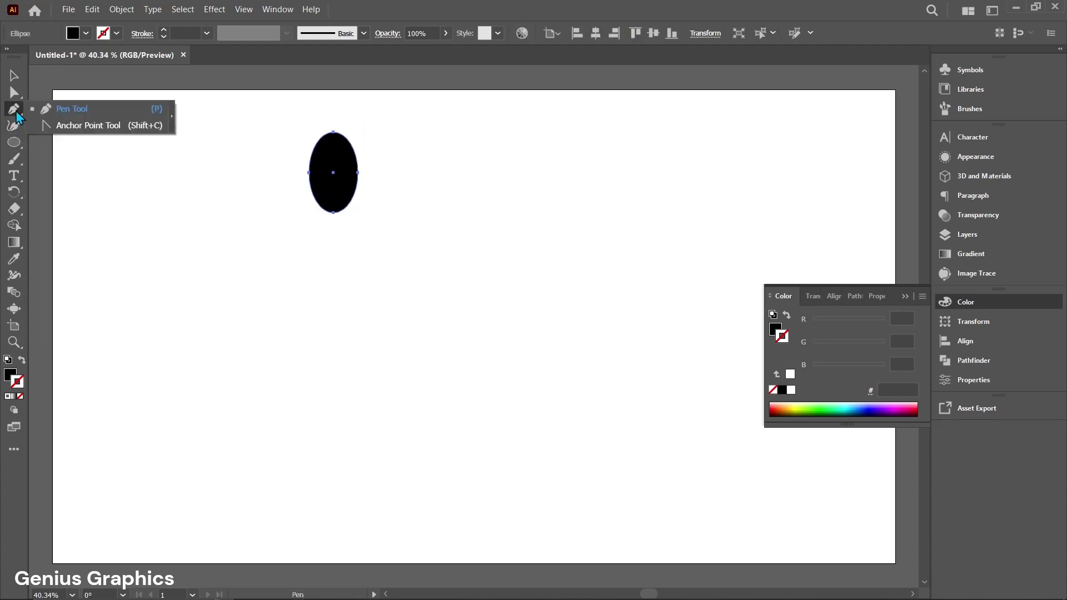
{"action": "left_click", "coordinate": [81, 124]}
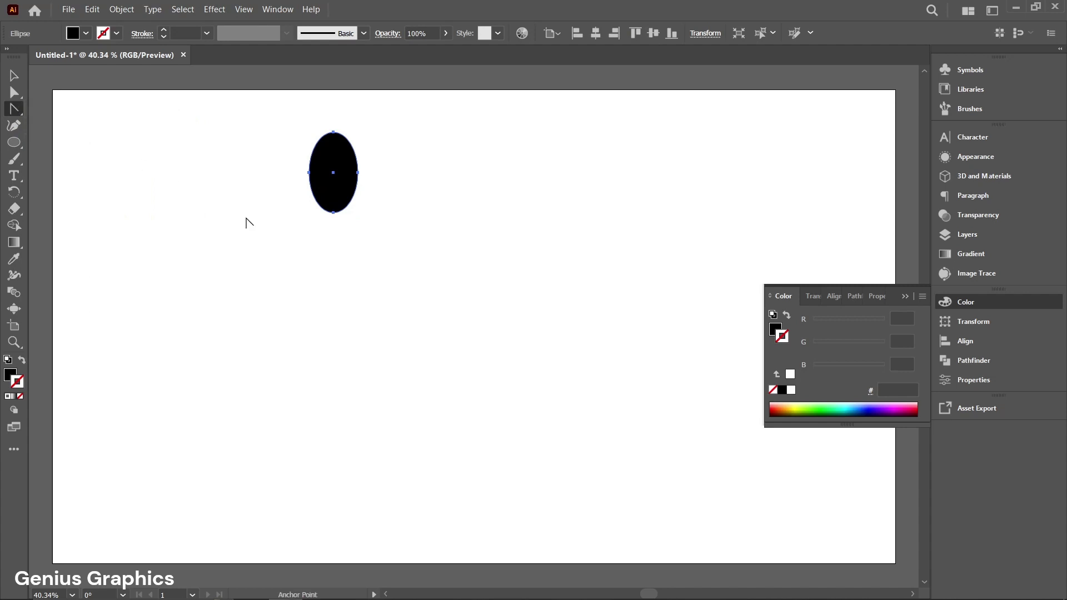
{"action": "left_click", "coordinate": [333, 213]}
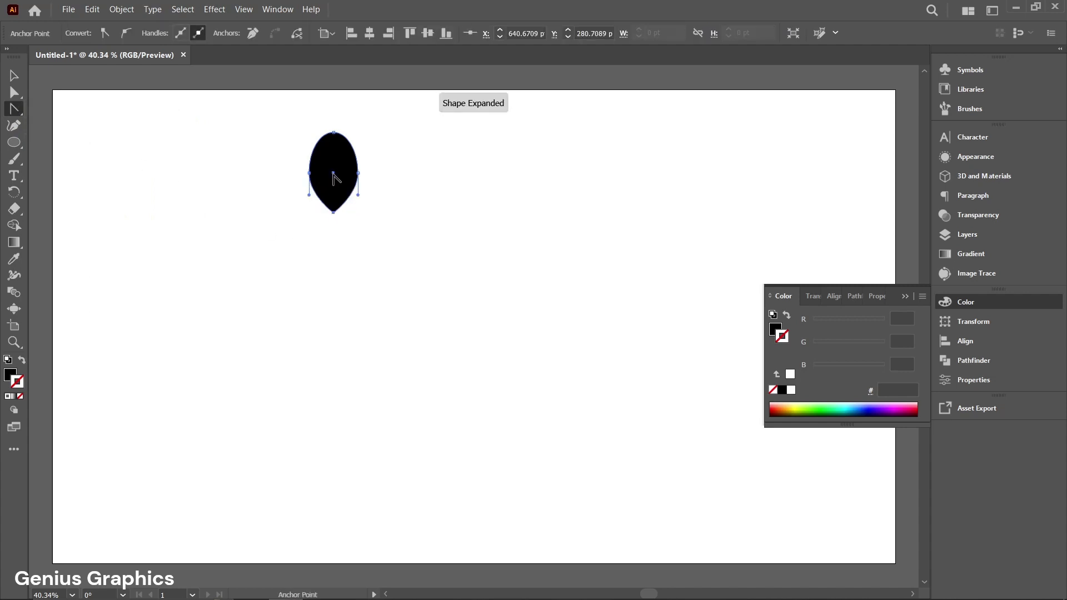
{"action": "left_click", "coordinate": [333, 132]}
{"action": "key", "text": "v"}
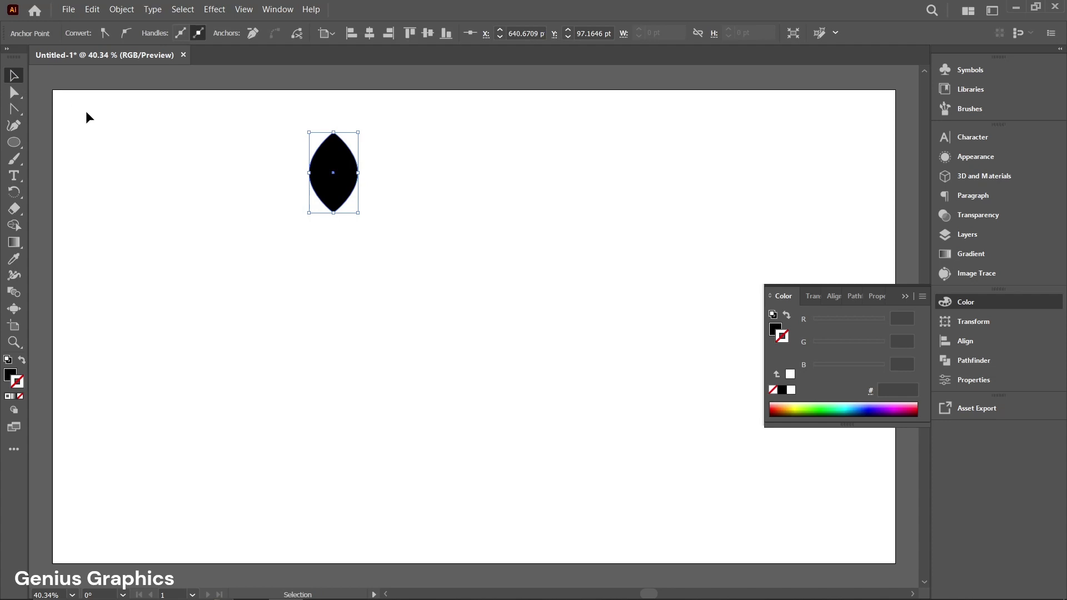
Step: Narrow the leaf to about 78 pt wide and keep two copies, one on each half of the artboard
{"action": "left_click_drag", "start_coordinate": [312, 180], "coordinate": [249, 193]}
{"action": "left_click", "coordinate": [328, 232]}
{"action": "left_click", "coordinate": [248, 172]}
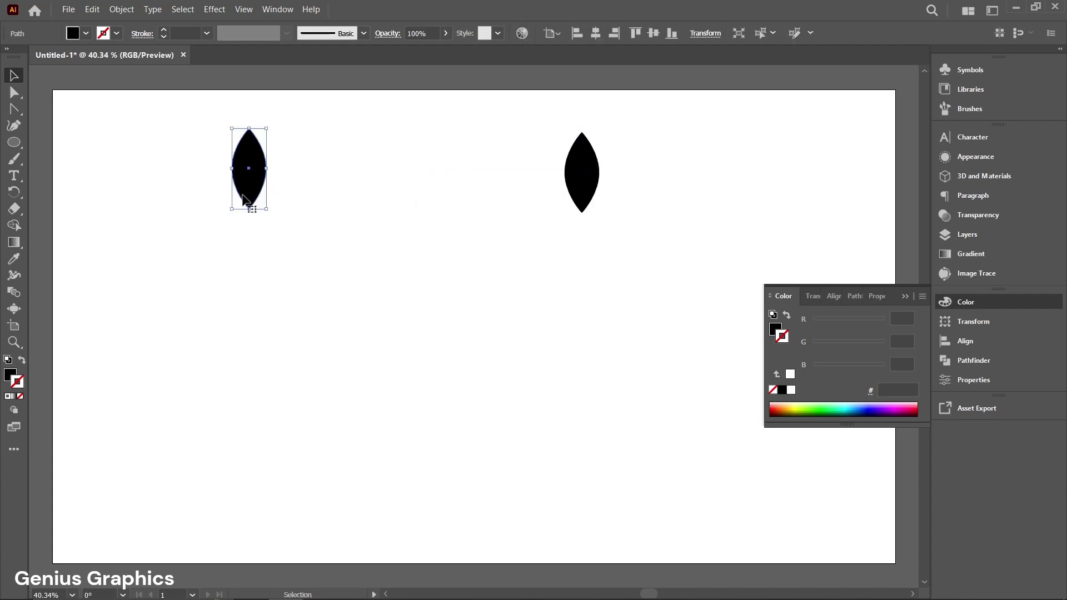
Step: Rotate the leaf on the artboard's left half to 45°
{"action": "left_click", "coordinate": [949, 385]}
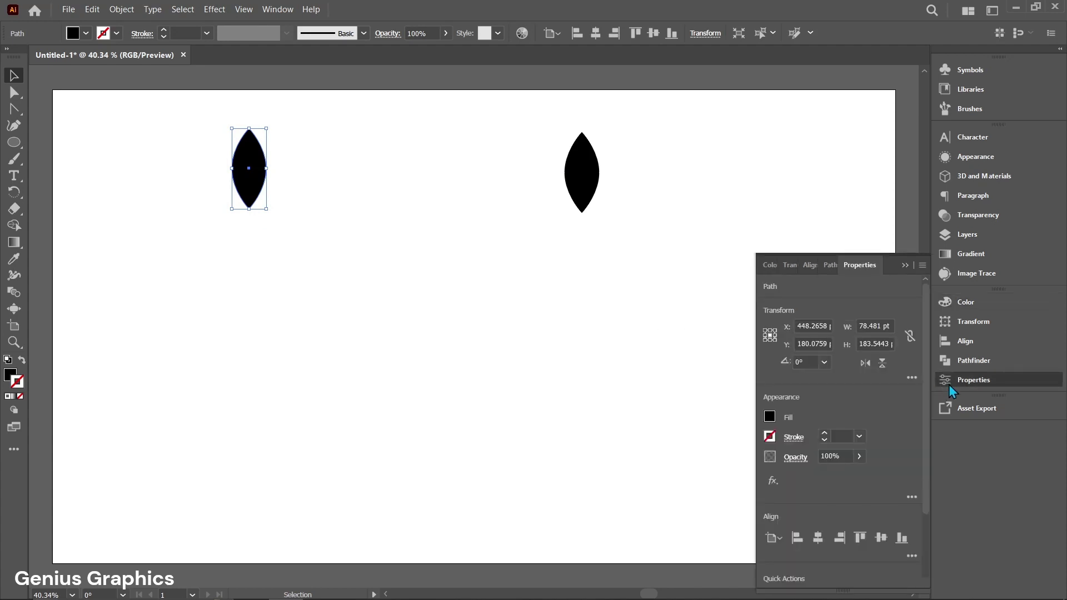
{"action": "left_click", "coordinate": [800, 362]}
{"action": "type", "text": "45"}
{"action": "key", "text": "Return"}
{"action": "left_click", "coordinate": [334, 285]}
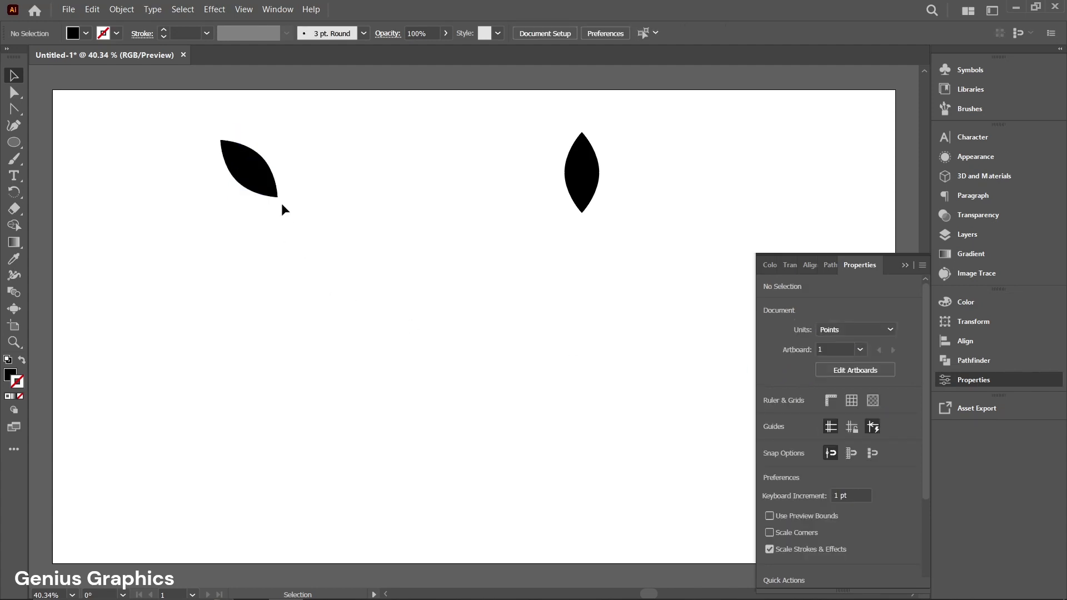
Step: Copy the rotated leaf about 646 pt straight down and blend the two leaves into a column
{"action": "left_click_drag", "start_coordinate": [271, 191], "coordinate": [260, 472]}
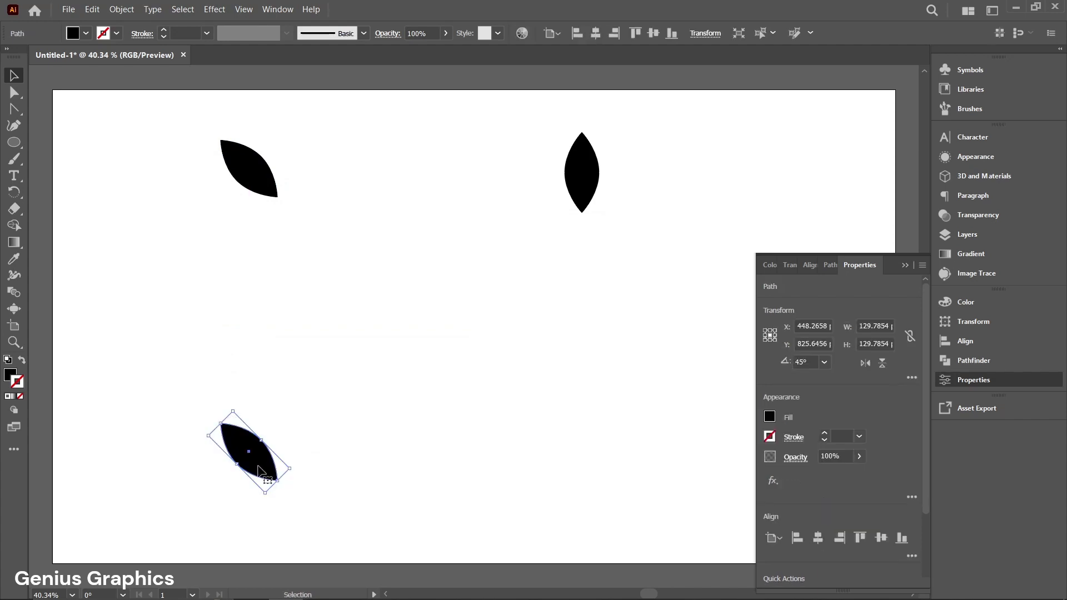
{"action": "left_click", "coordinate": [311, 441]}
{"action": "left_click_drag", "start_coordinate": [291, 224], "coordinate": [120, 479]}
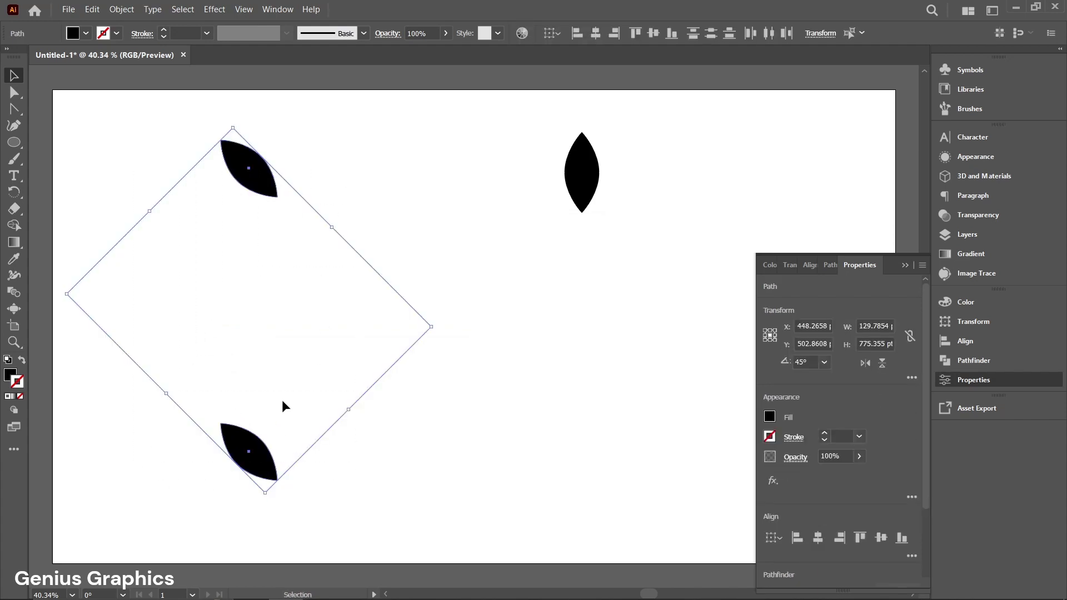
{"action": "left_click", "coordinate": [118, 9]}
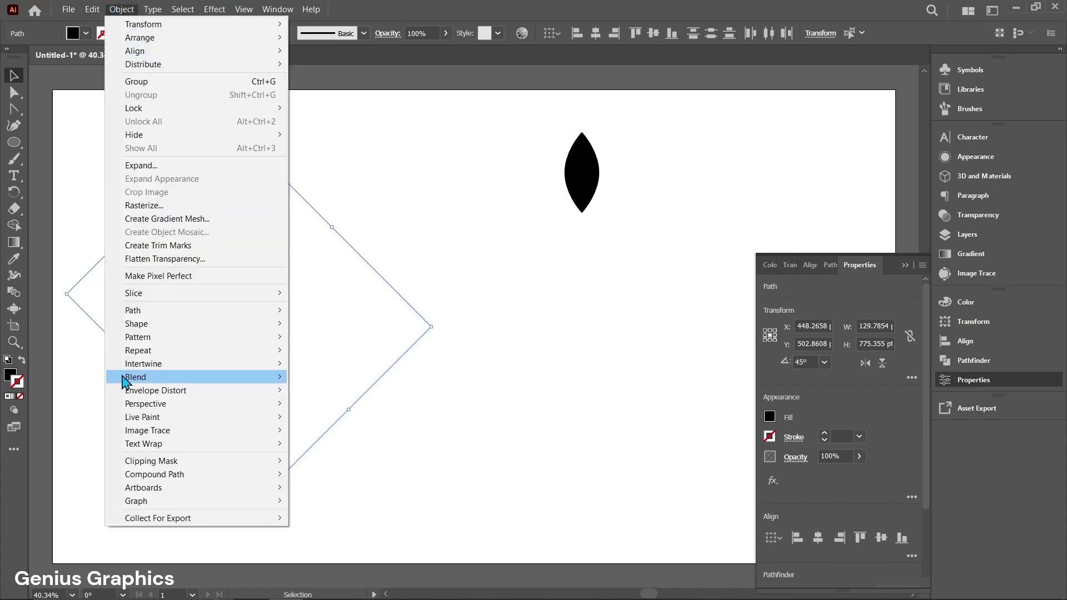
{"action": "mouse_move", "coordinate": [165, 377]}
{"action": "left_click", "coordinate": [315, 379]}
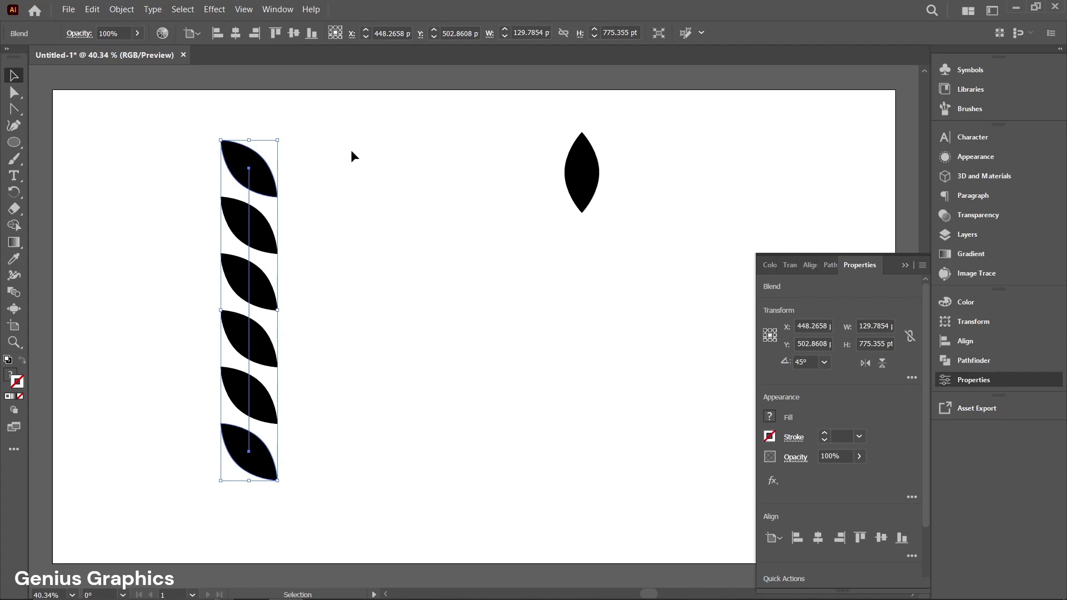
Step: Expand the blended leaf column with Object and Fill enabled
{"action": "left_click_drag", "start_coordinate": [349, 150], "coordinate": [126, 506]}
{"action": "left_click", "coordinate": [122, 9]}
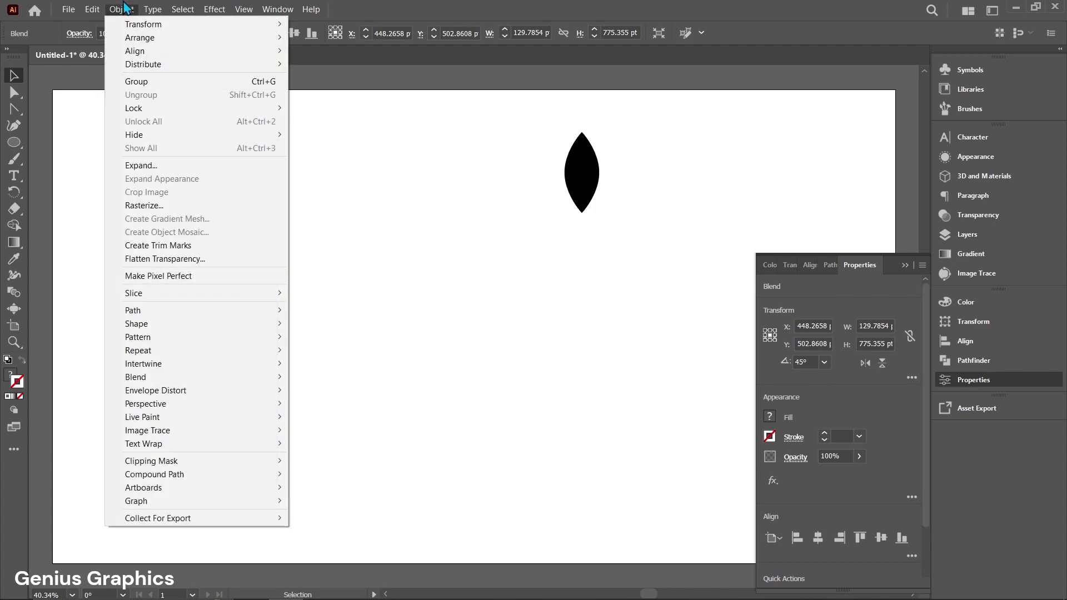
{"action": "left_click", "coordinate": [138, 167]}
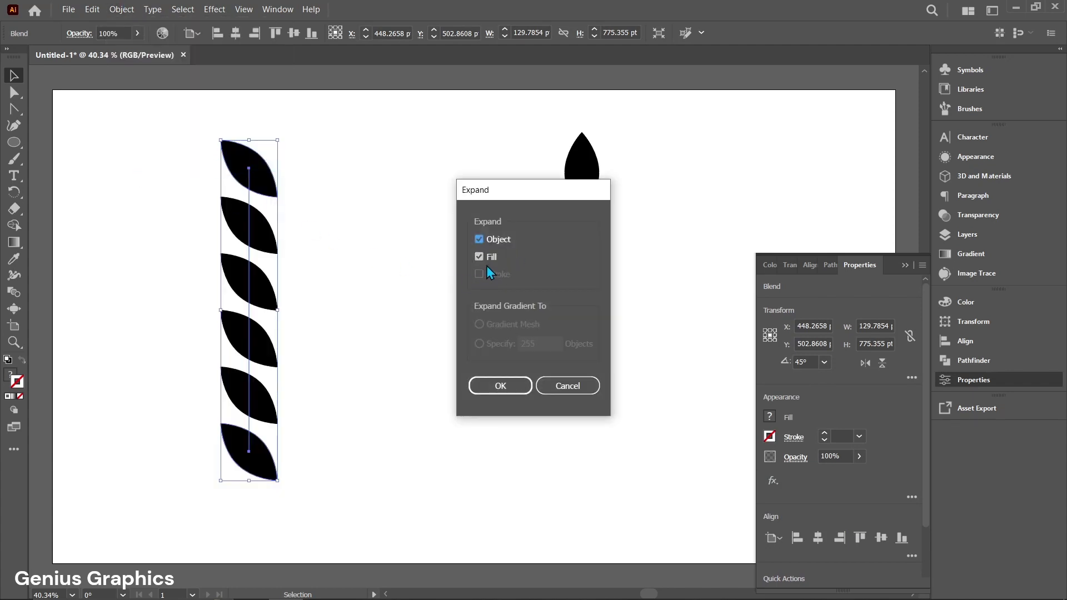
{"action": "left_click", "coordinate": [485, 387]}
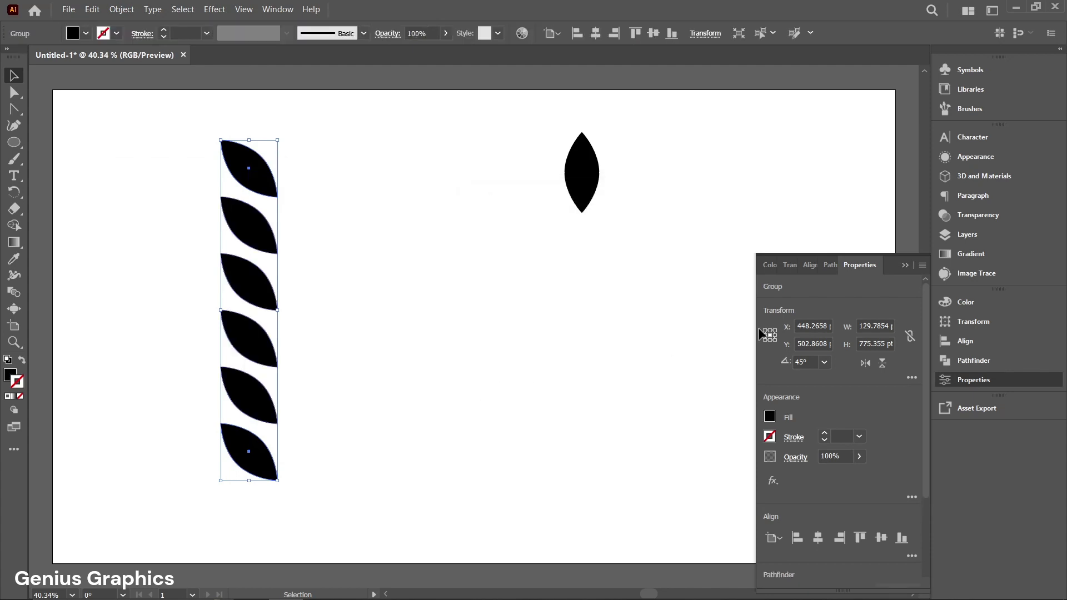
{"action": "left_click", "coordinate": [904, 265]}
{"action": "left_click", "coordinate": [457, 373]}
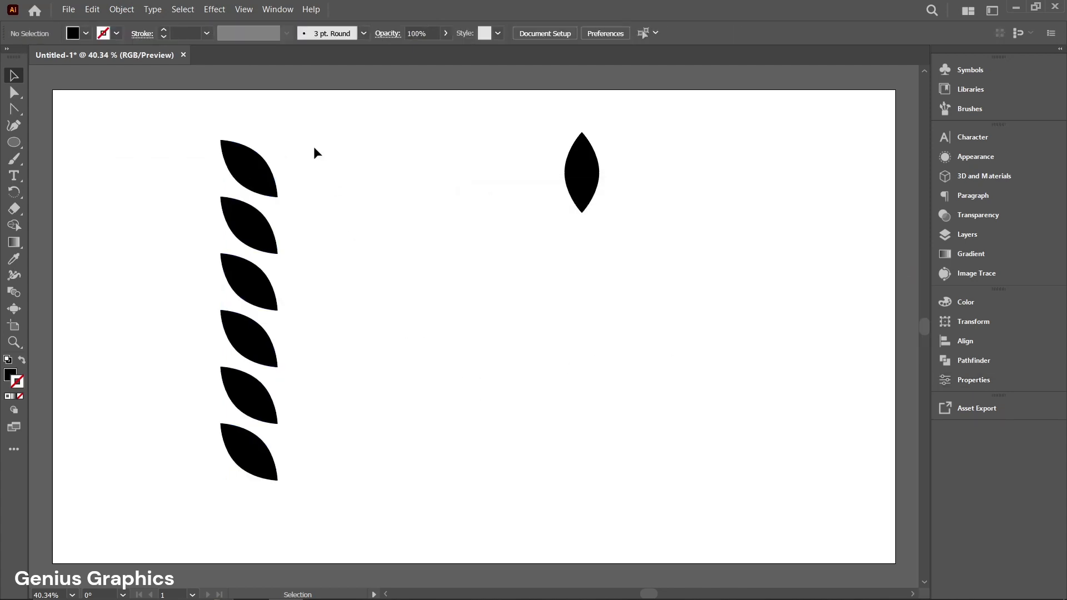
Step: Nudge the leaf column slightly down and create a reflected copy of it across the vertical axis
{"action": "left_click", "coordinate": [247, 300]}
{"action": "left_click_drag", "start_coordinate": [257, 358], "coordinate": [257, 365]}
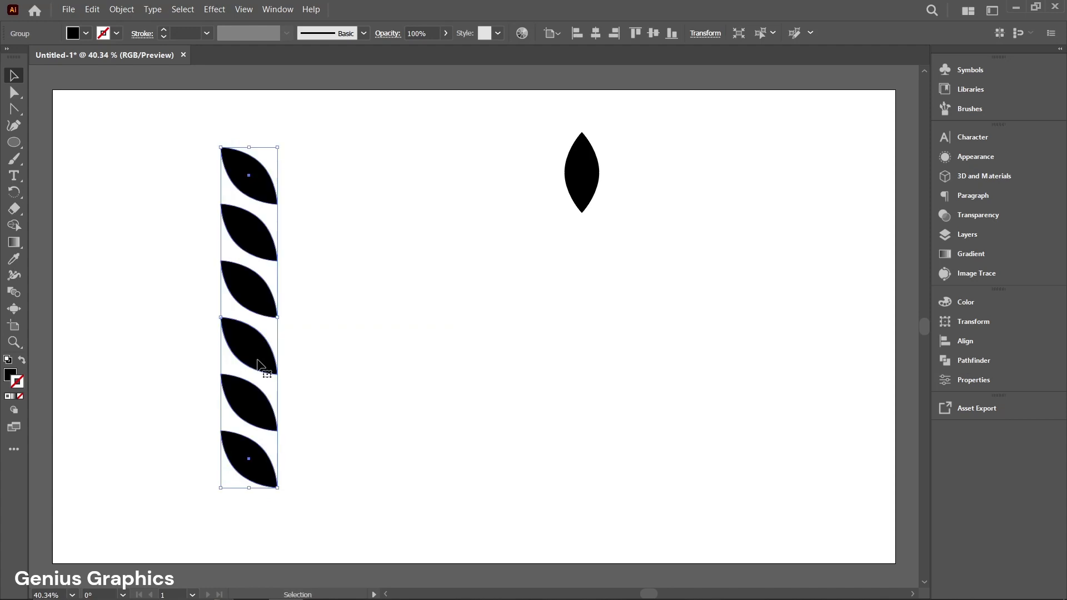
{"action": "right_click", "coordinate": [264, 248]}
{"action": "mouse_move", "coordinate": [313, 463]}
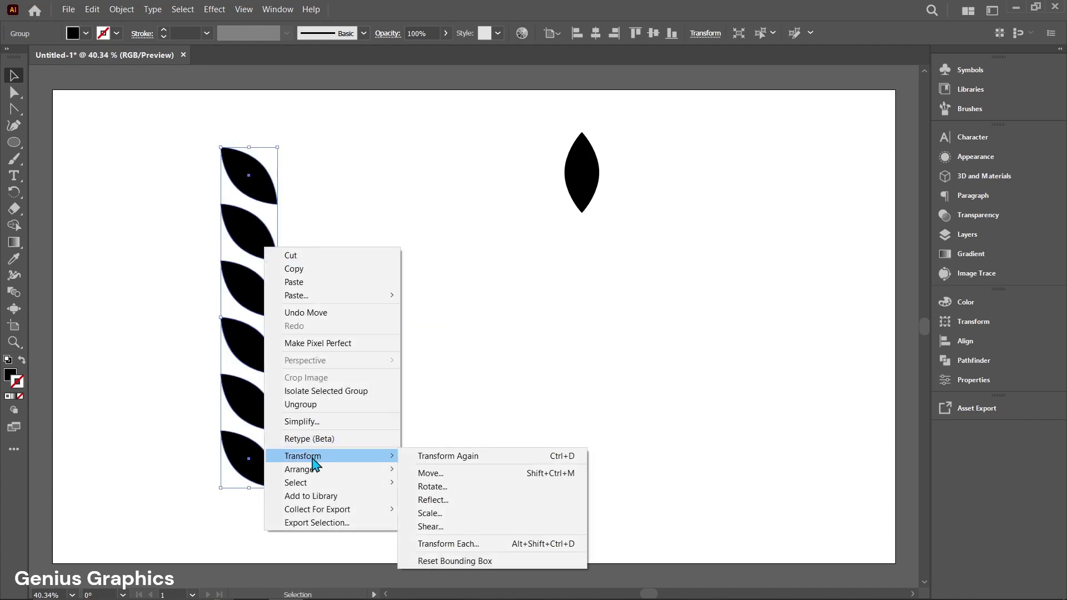
{"action": "left_click", "coordinate": [422, 500]}
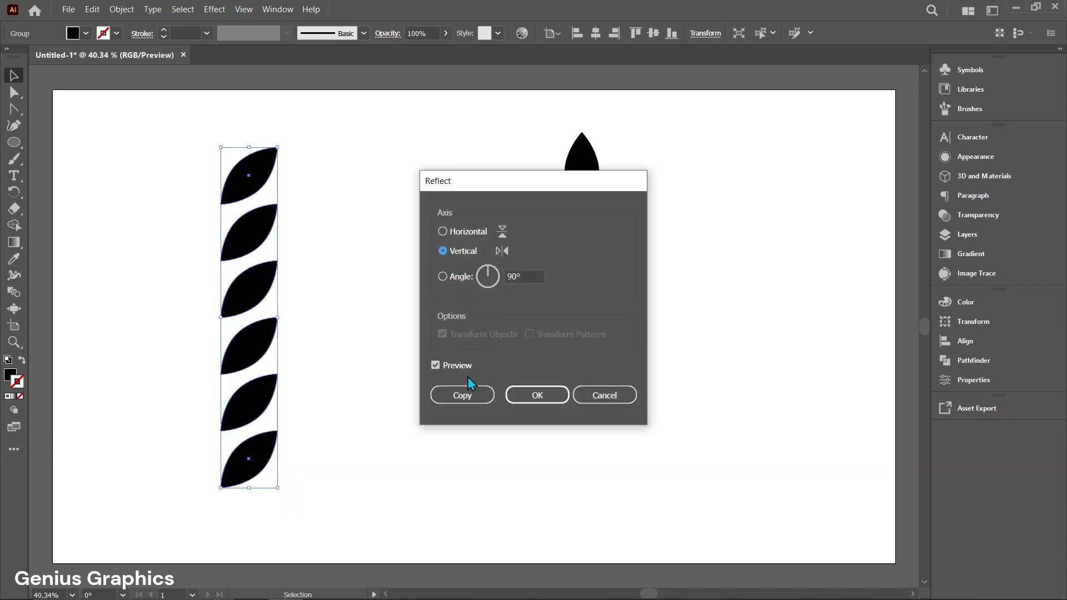
{"action": "left_click", "coordinate": [462, 396]}
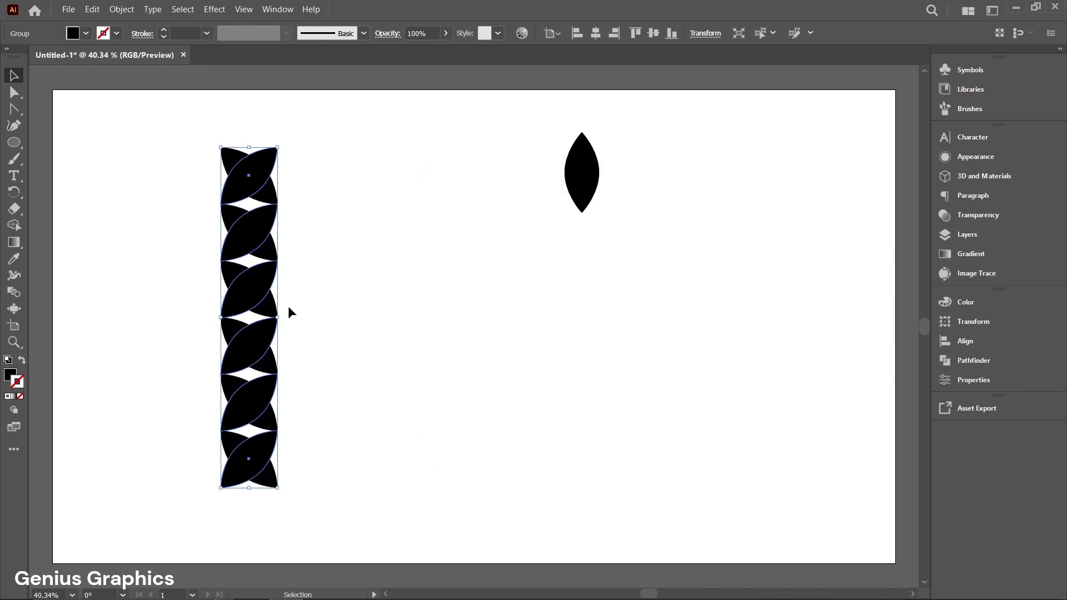
Step: Move the reflected leaf column beside the original so that the lower leaf tips meet in the middle
{"action": "key", "text": "ctrl+1"}
{"action": "left_click_drag", "start_coordinate": [287, 382], "coordinate": [409, 398]}
{"action": "mouse_move", "coordinate": [382, 431]}
{"action": "left_mouse_down"}
{"action": "mouse_move", "coordinate": [393, 429]}
{"action": "mouse_move", "coordinate": [383, 430]}
{"action": "left_mouse_up"}
{"action": "left_click", "coordinate": [529, 354]}
{"action": "key", "text": "ctrl+minus"}
{"action": "key", "text": "ctrl+minus"}
{"action": "key", "text": "ctrl+minus"}
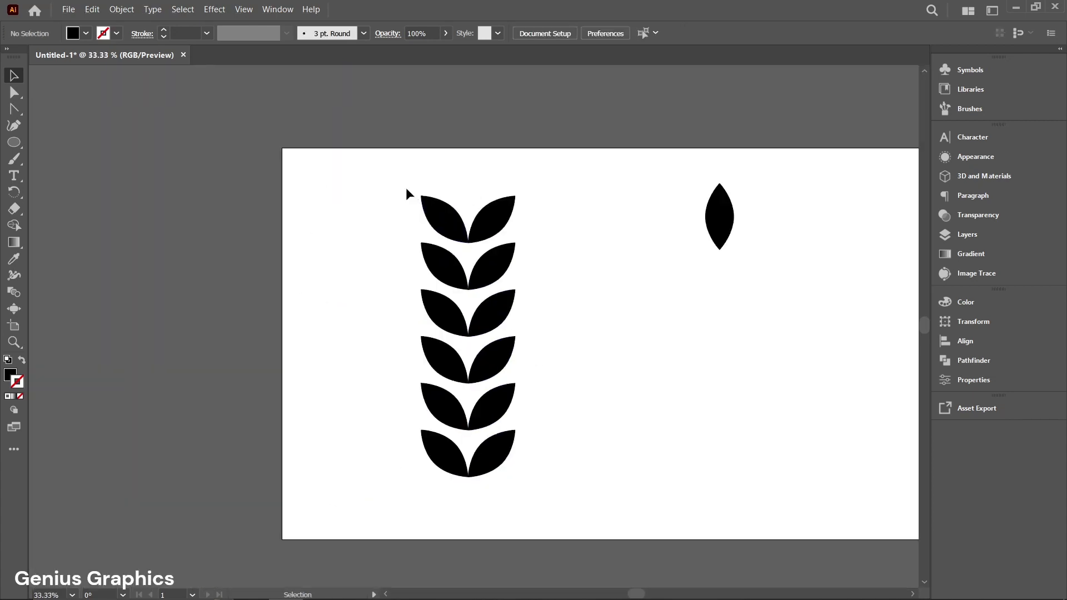
Step: Move both leaf columns together toward the artboard's center and scale them down slightly
{"action": "left_click_drag", "start_coordinate": [382, 171], "coordinate": [558, 505]}
{"action": "left_click_drag", "start_coordinate": [493, 463], "coordinate": [615, 477]}
{"action": "key", "text": "ctrl+0"}
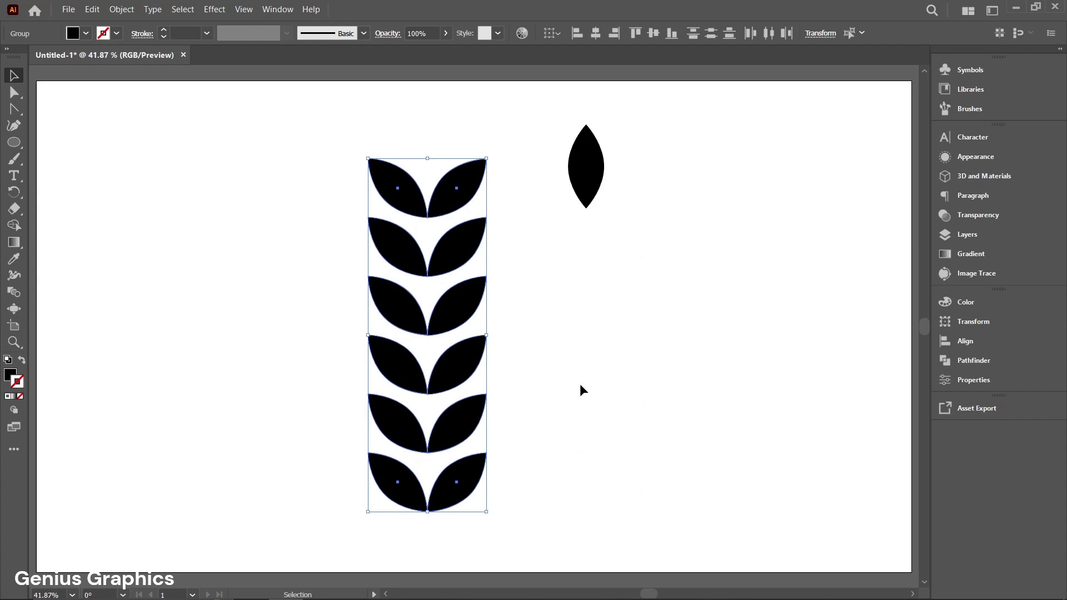
{"action": "left_click", "coordinate": [579, 385]}
{"action": "left_click_drag", "start_coordinate": [345, 121], "coordinate": [567, 550]}
{"action": "left_click_drag", "start_coordinate": [367, 158], "coordinate": [372, 180]}
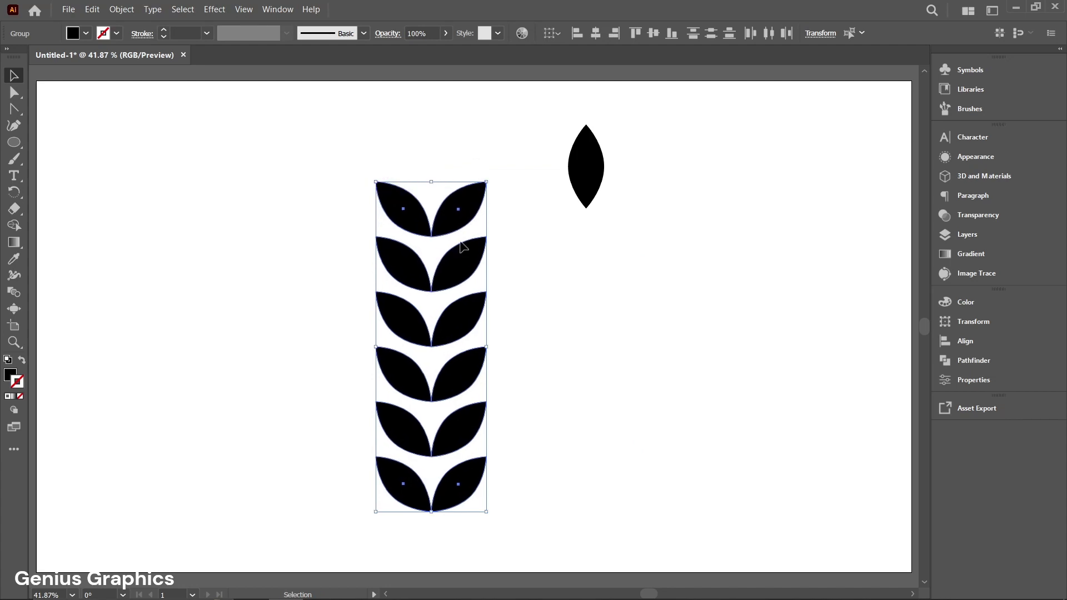
{"action": "left_click", "coordinate": [538, 287]}
Step: Place the single upright leaf centered above the top leaf pair and scale it down slightly
{"action": "left_click_drag", "start_coordinate": [586, 177], "coordinate": [433, 204]}
{"action": "key", "text": "ctrl+1"}
{"action": "key", "text": "ctrl+minus"}
{"action": "key", "text": "ctrl+minus"}
{"action": "mouse_move", "coordinate": [417, 127]}
{"action": "left_mouse_down"}
{"action": "mouse_move", "coordinate": [417, 114]}
{"action": "mouse_move", "coordinate": [419, 127]}
{"action": "left_mouse_up"}
{"action": "key", "text": "ctrl+1"}
{"action": "left_click_drag", "start_coordinate": [449, 215], "coordinate": [443, 212]}
{"action": "left_click", "coordinate": [652, 259]}
{"action": "scroll", "coordinate": [603, 253], "scroll_direction": "down", "scroll_amount": 4}
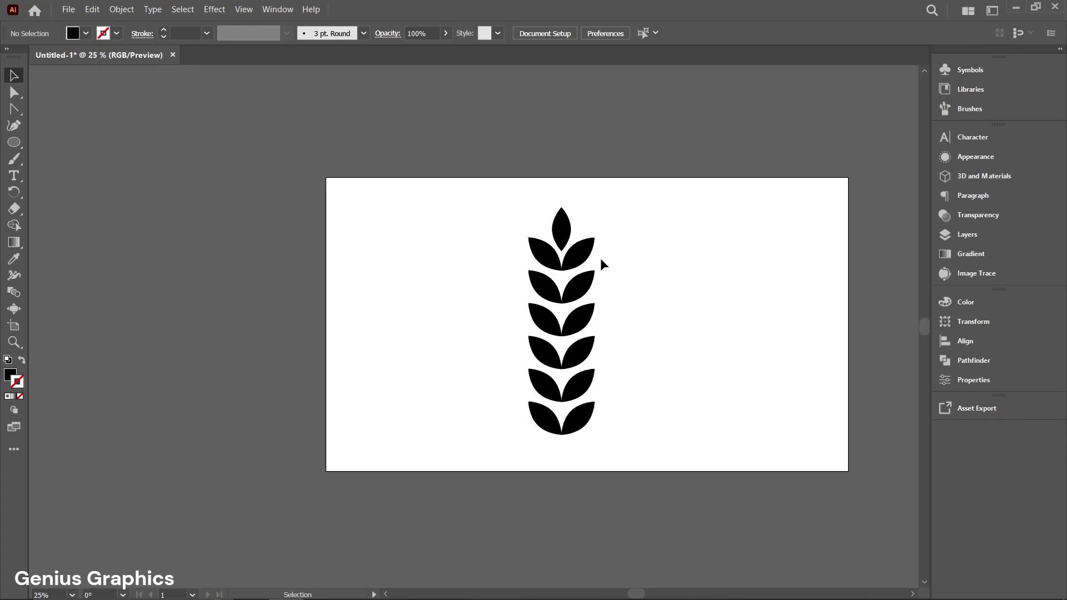
{"action": "key", "text": "ctrl+0"}
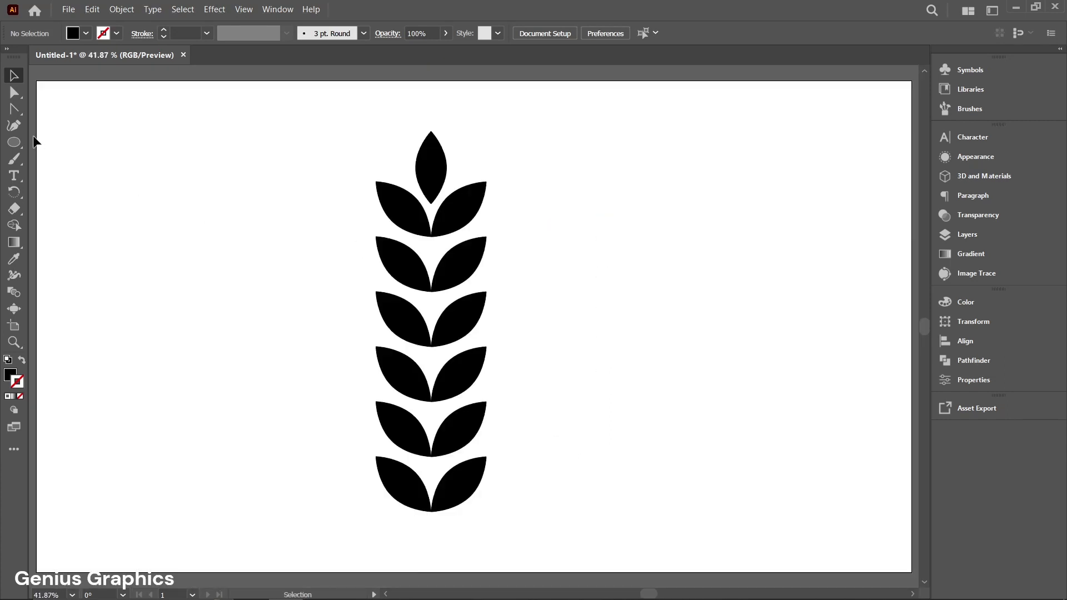
Step: Draw a straight vertical stem about 741 pt long from the top leaf's base to below the lowest pair, with black stroke and no fill
{"action": "left_click_drag", "start_coordinate": [14, 109], "coordinate": [83, 113]}
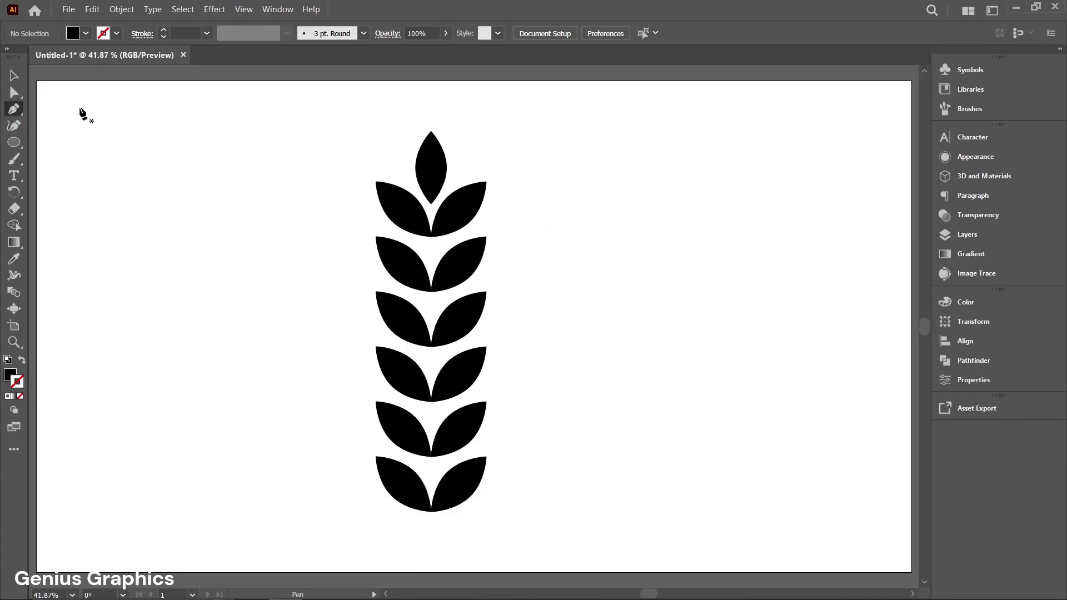
{"action": "left_click", "coordinate": [21, 362]}
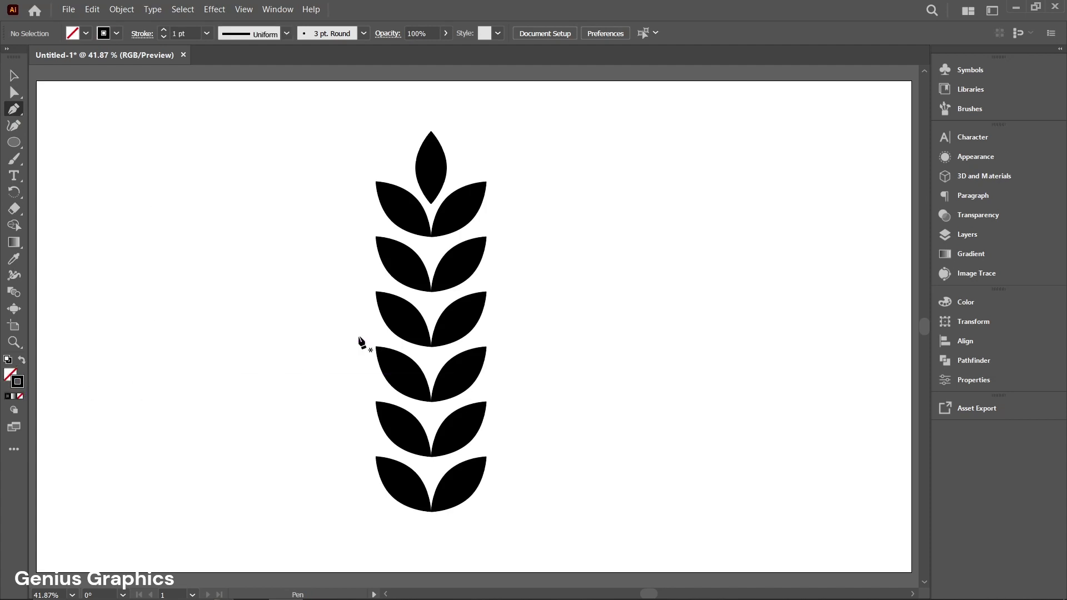
{"action": "left_click", "coordinate": [431, 203]}
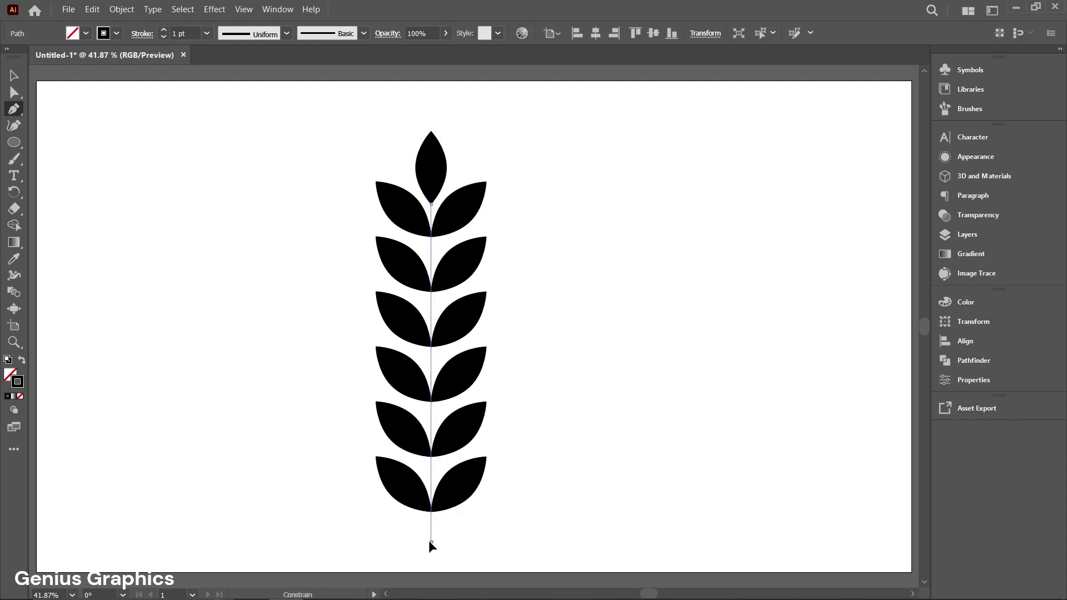
{"action": "left_click", "coordinate": [431, 541]}
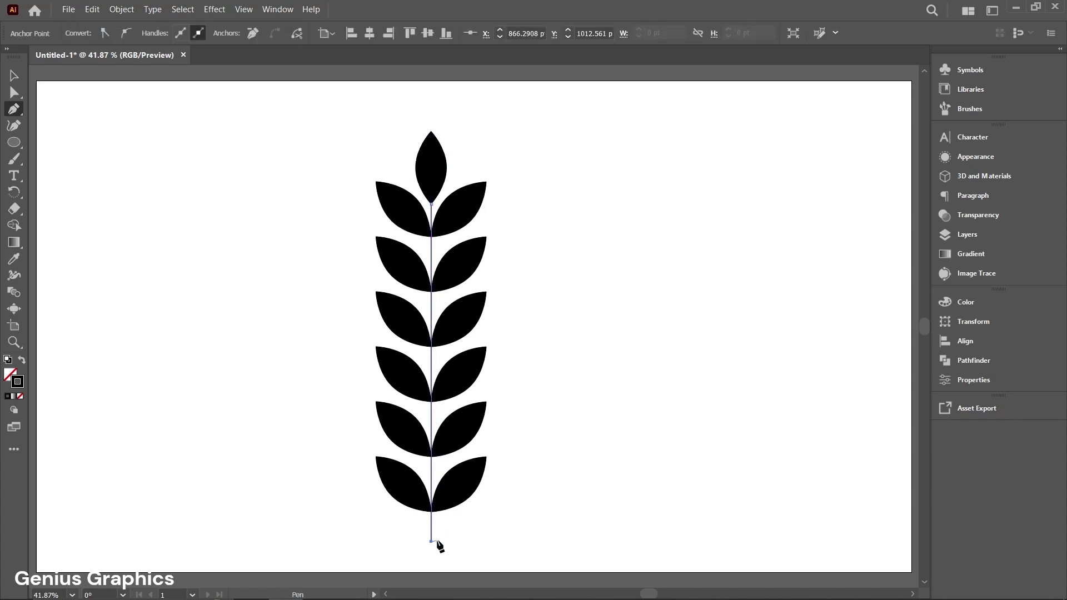
Step: Set the vertical stem's stroke weight to 4 pt and deselect it
{"action": "left_click", "coordinate": [15, 78]}
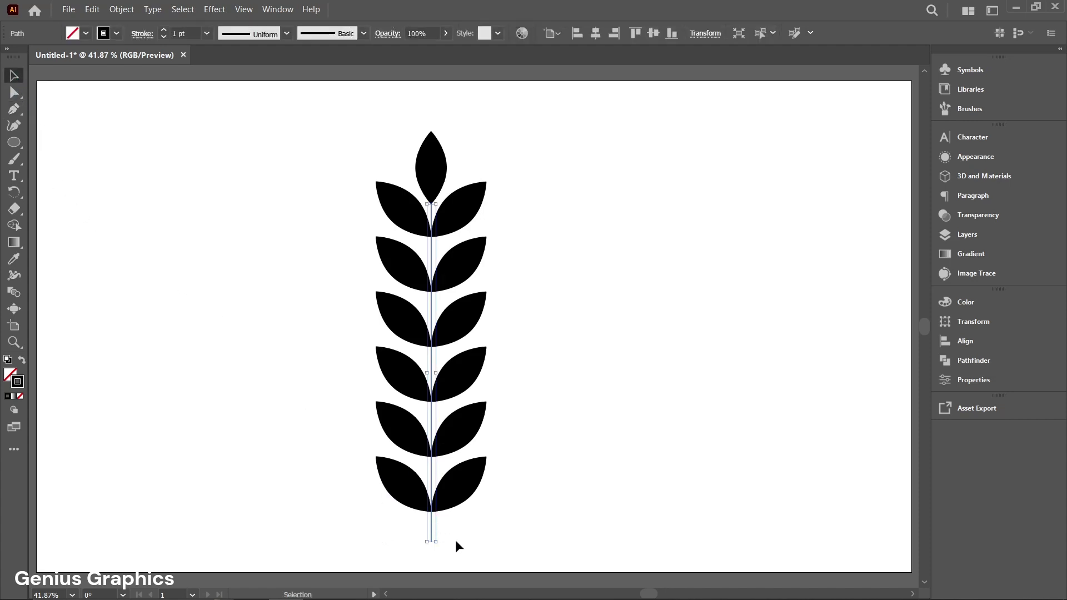
{"action": "left_click", "coordinate": [164, 29]}
{"action": "left_click", "coordinate": [164, 29]}
{"action": "left_click", "coordinate": [164, 29]}
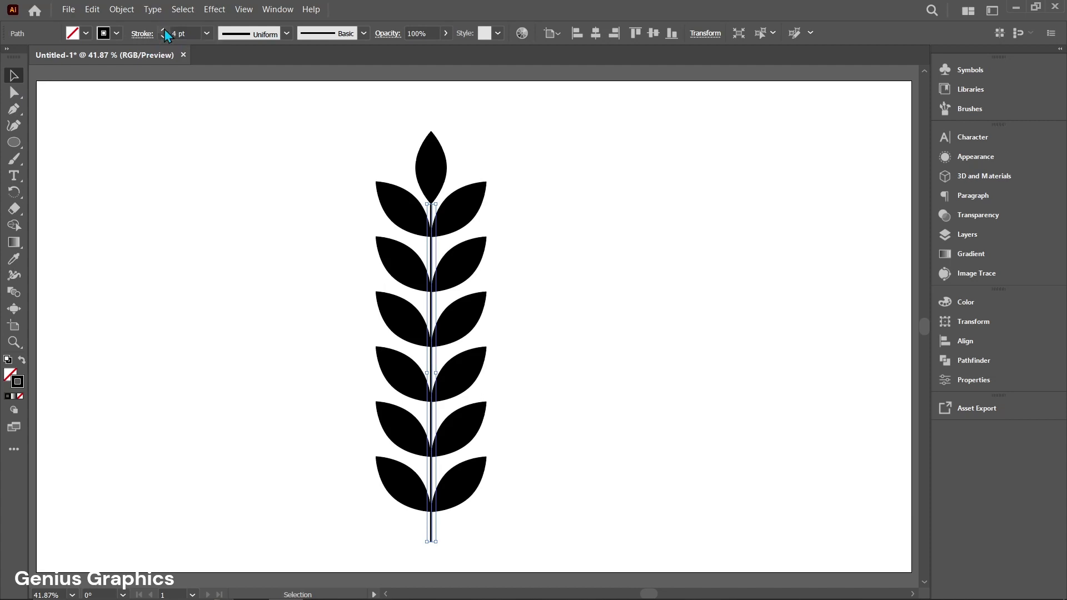
{"action": "left_click", "coordinate": [949, 380]}
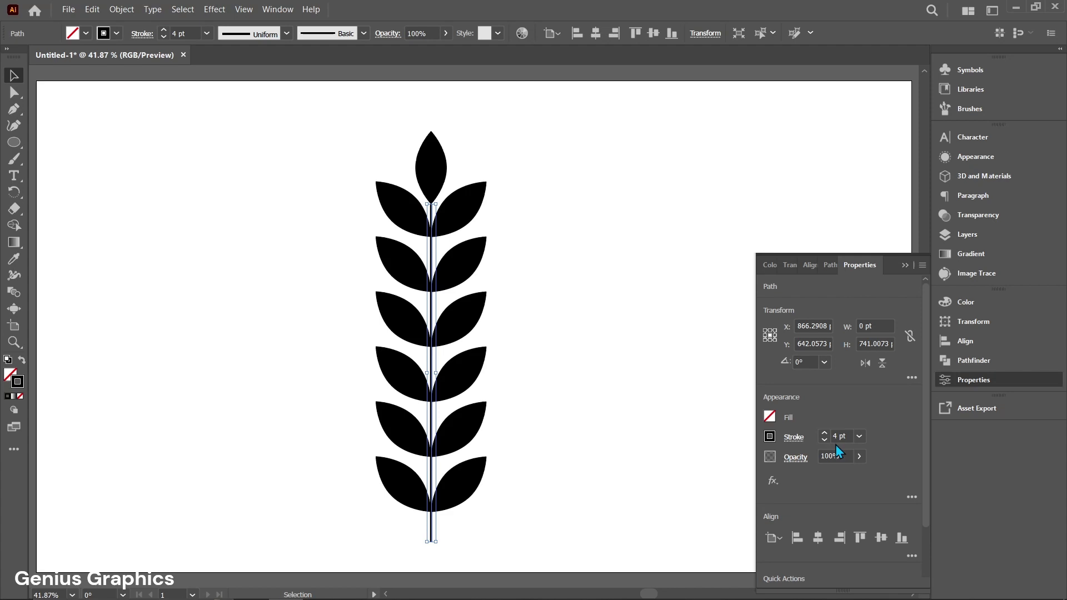
{"action": "left_click", "coordinate": [944, 380]}
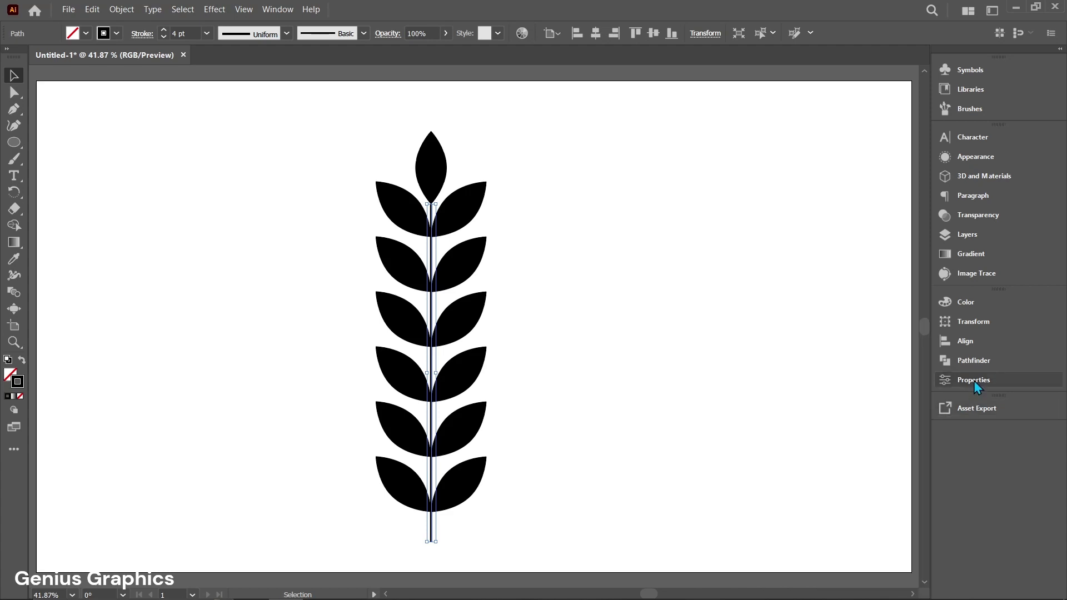
{"action": "left_click", "coordinate": [620, 433]}
Step: Expand the fill and stroke of the whole wheat ear, including all leaves and the stem
{"action": "scroll", "coordinate": [420, 215], "scroll_direction": "up", "scroll_amount": 3}
{"action": "left_click_drag", "start_coordinate": [422, 217], "coordinate": [458, 192]}
{"action": "scroll", "coordinate": [447, 204], "scroll_direction": "up", "scroll_amount": 2}
{"action": "scroll", "coordinate": [458, 192], "scroll_direction": "down", "scroll_amount": 3}
{"action": "left_click", "coordinate": [580, 232]}
{"action": "scroll", "coordinate": [580, 238], "scroll_direction": "down", "scroll_amount": 2}
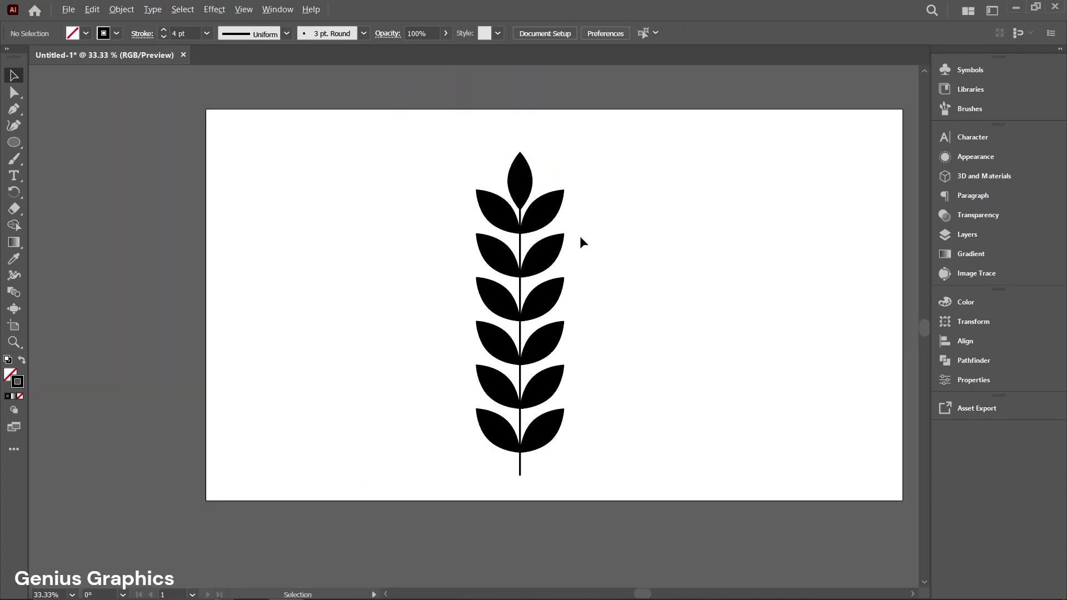
{"action": "left_click_drag", "start_coordinate": [642, 143], "coordinate": [369, 497]}
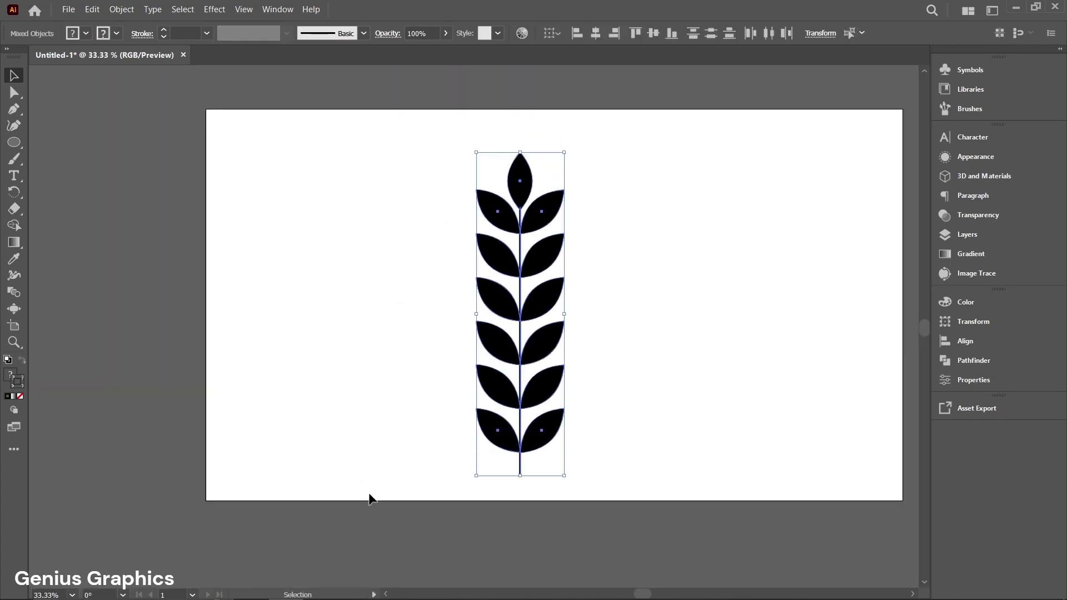
{"action": "left_click", "coordinate": [122, 10]}
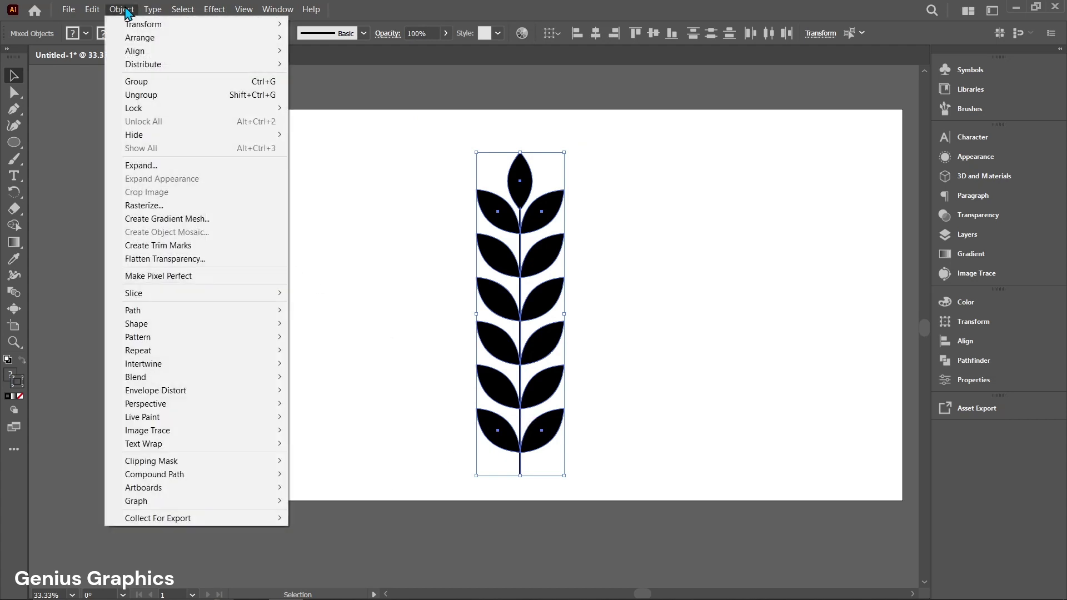
{"action": "left_click", "coordinate": [156, 167]}
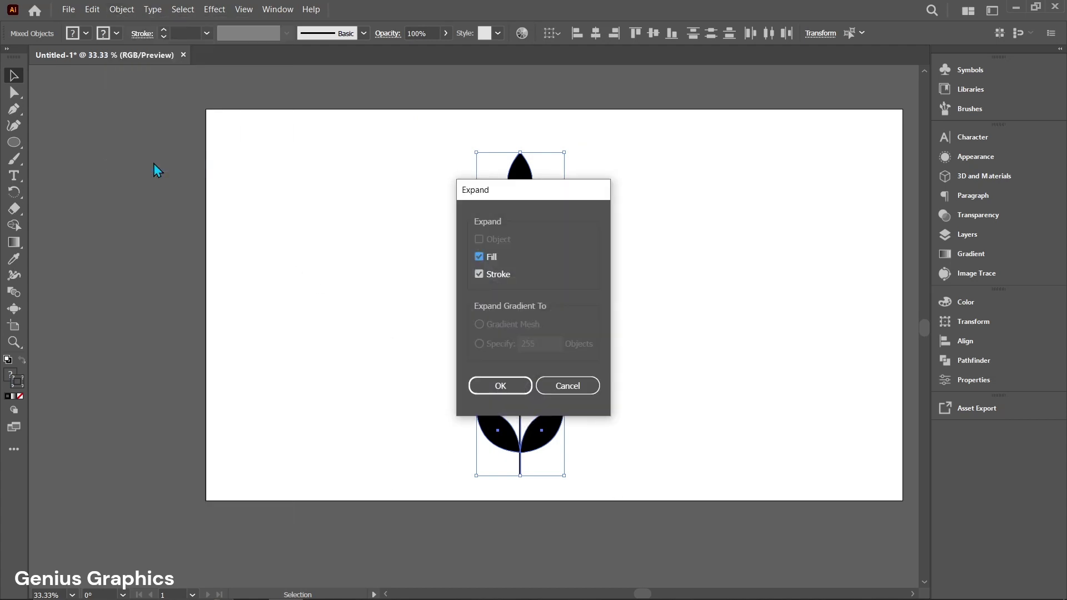
{"action": "left_click", "coordinate": [505, 384]}
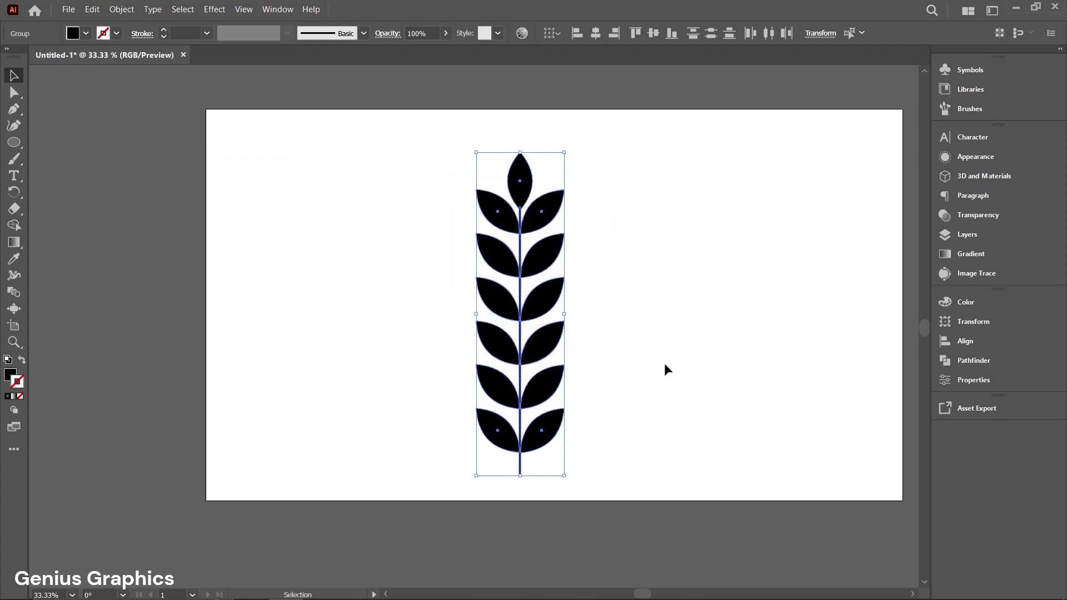
Step: Unite all leaves and the stem into a single shape and move it a little to the left on the artboard
{"action": "scroll", "coordinate": [642, 360], "scroll_direction": "up", "scroll_amount": 1}
{"action": "scroll", "coordinate": [635, 365], "scroll_direction": "up", "scroll_amount": 1}
{"action": "scroll", "coordinate": [634, 365], "scroll_direction": "down", "scroll_amount": 1}
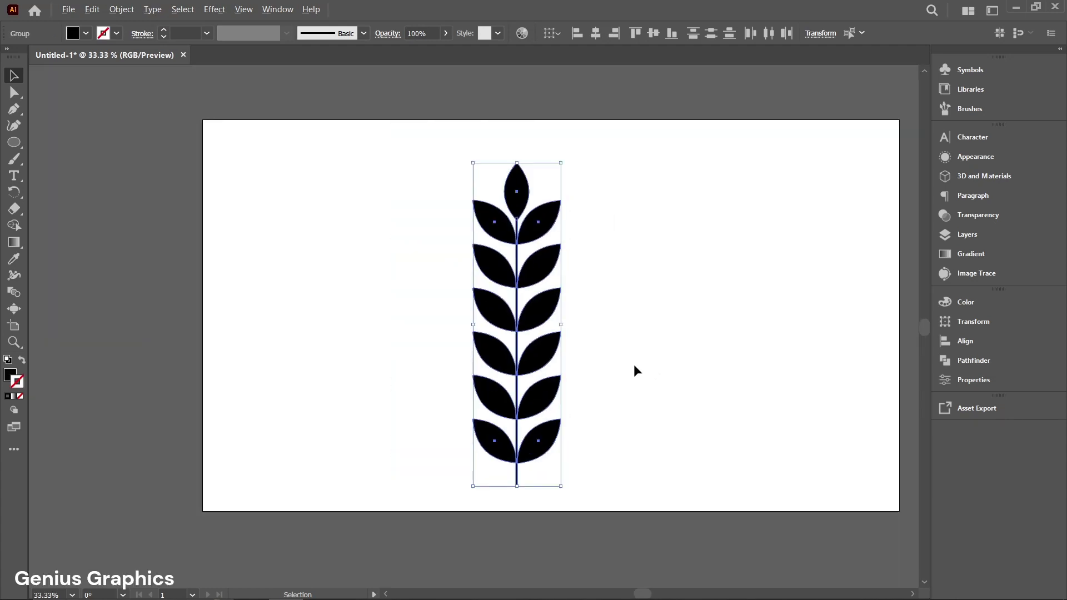
{"action": "left_click", "coordinate": [969, 366]}
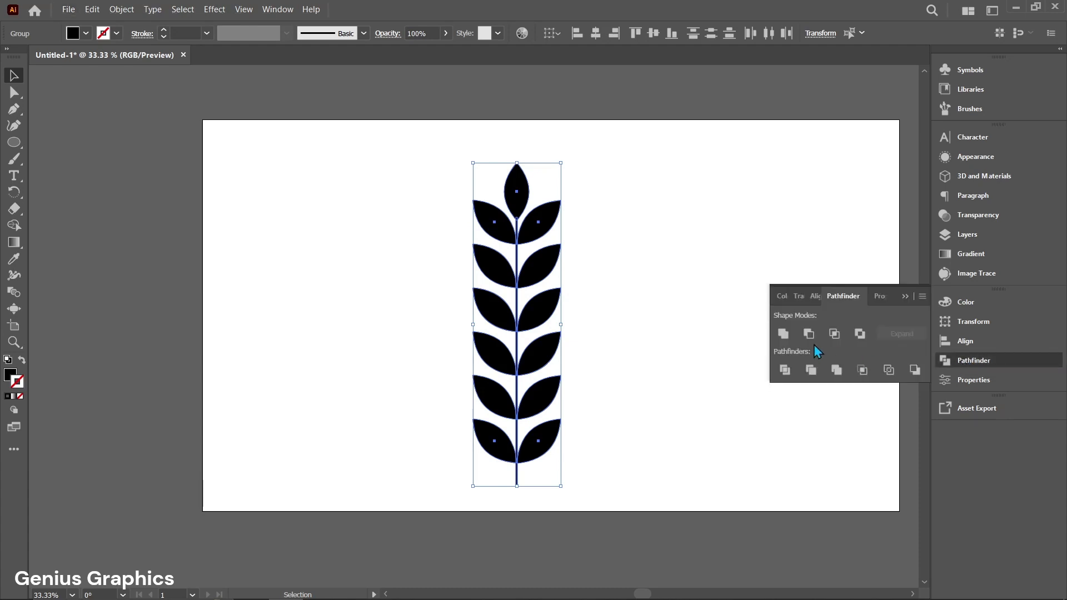
{"action": "left_click", "coordinate": [785, 335]}
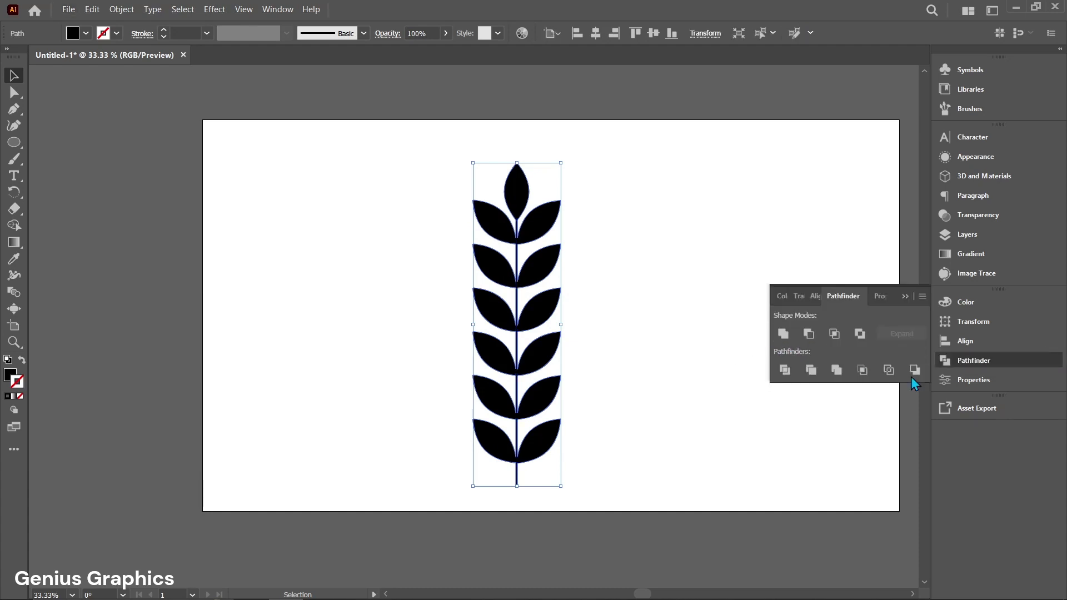
{"action": "left_click", "coordinate": [976, 364]}
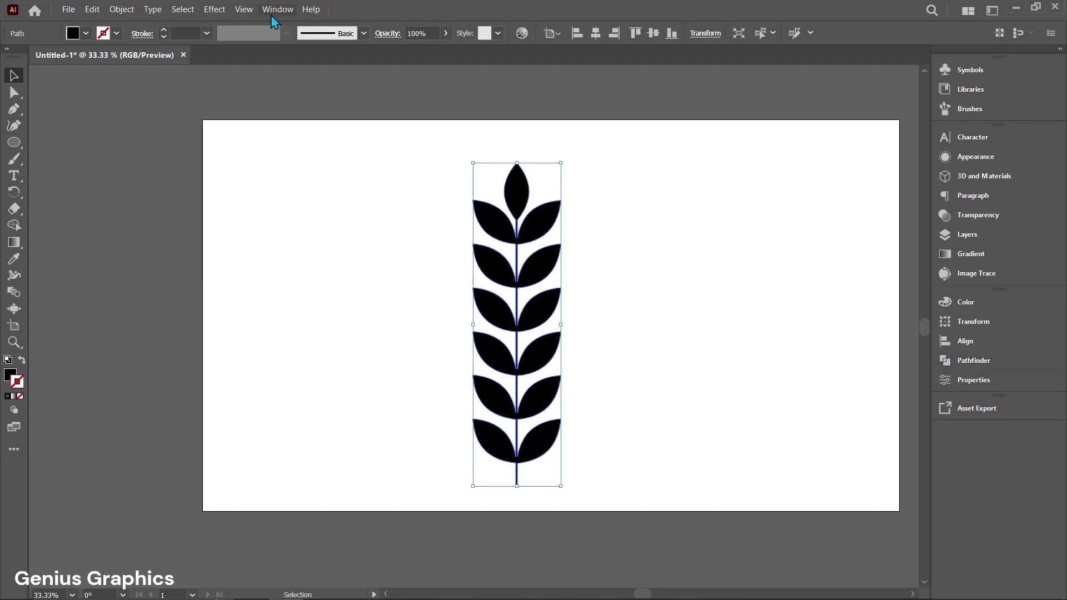
{"action": "left_click_drag", "start_coordinate": [539, 279], "coordinate": [470, 278]}
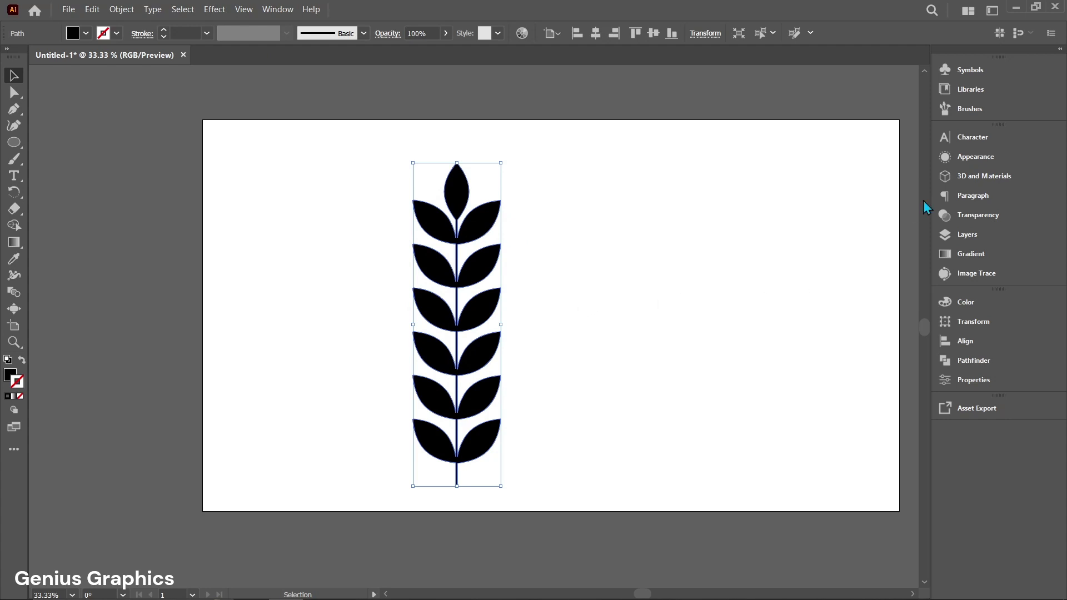
Step: Start a new art brush from the united wheat ear
{"action": "left_click", "coordinate": [980, 111]}
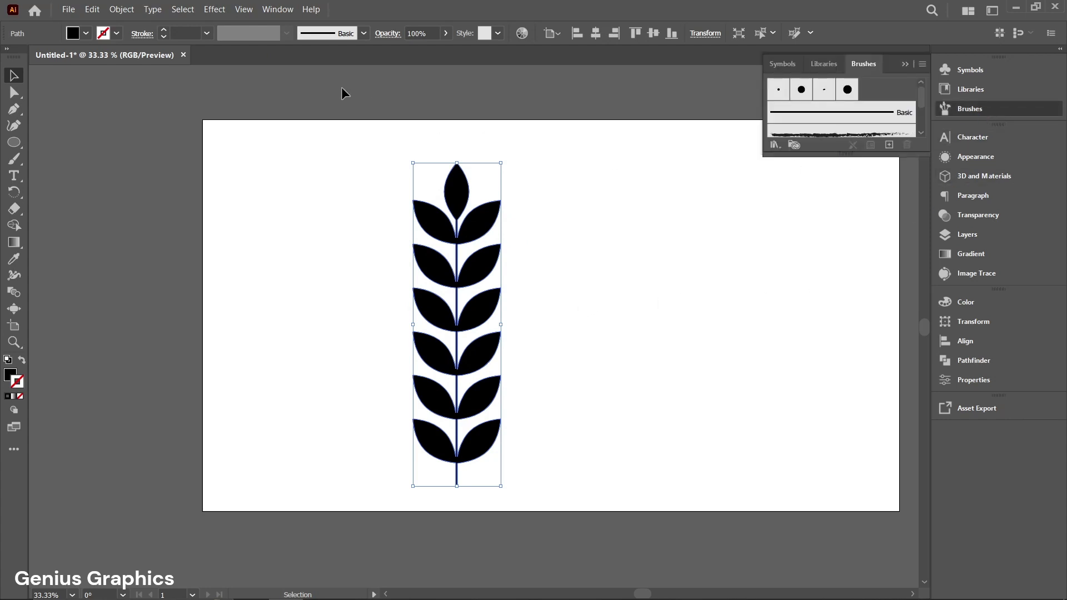
{"action": "left_click", "coordinate": [274, 11]}
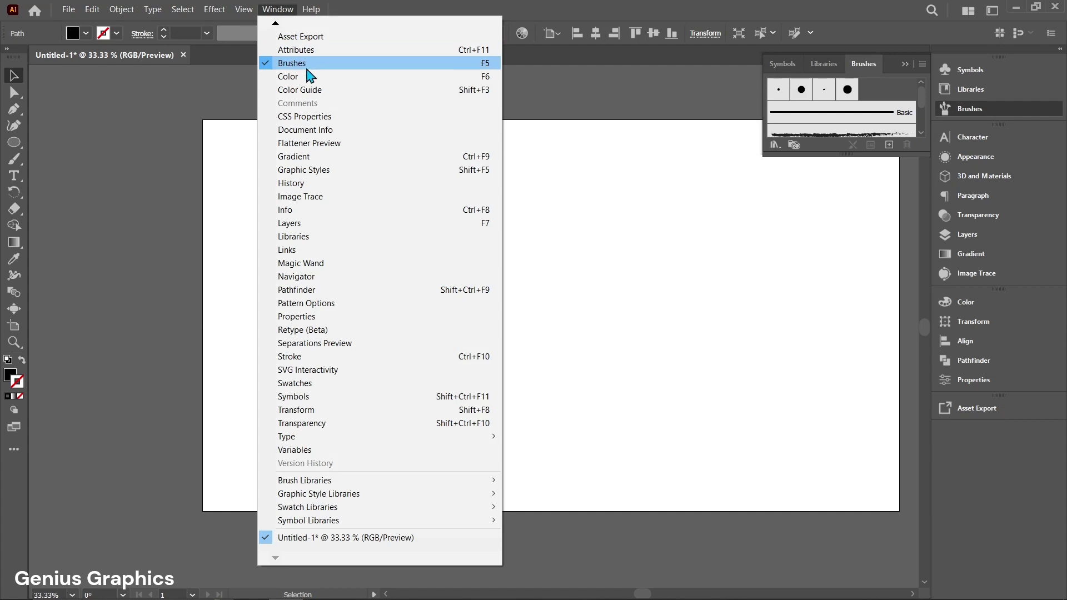
{"action": "left_click", "coordinate": [279, 13]}
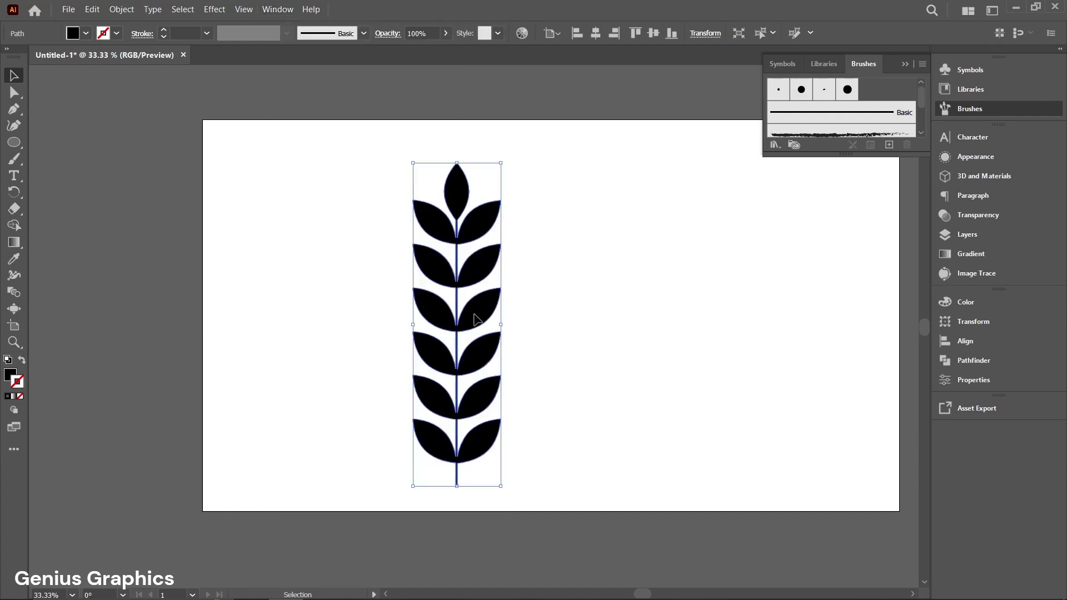
{"action": "left_click_drag", "start_coordinate": [476, 312], "coordinate": [890, 146]}
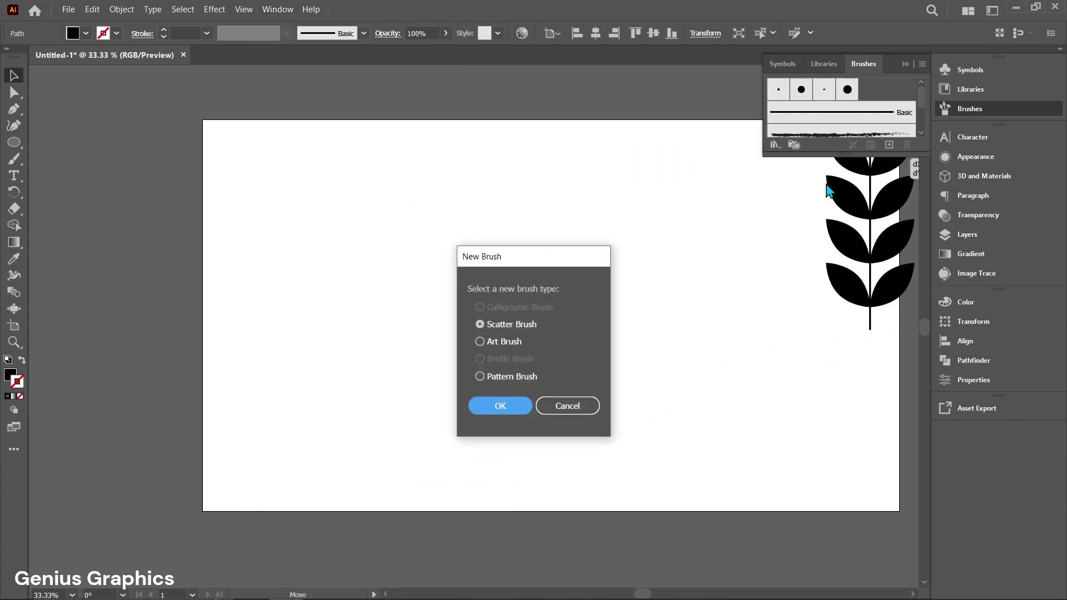
{"action": "left_click", "coordinate": [481, 340]}
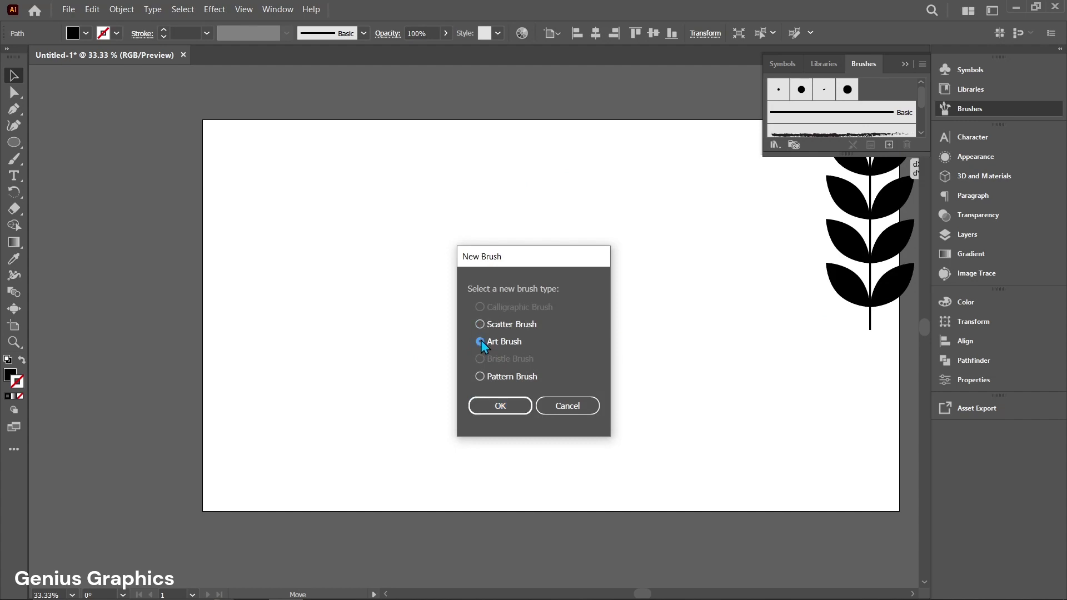
{"action": "left_click", "coordinate": [506, 410]}
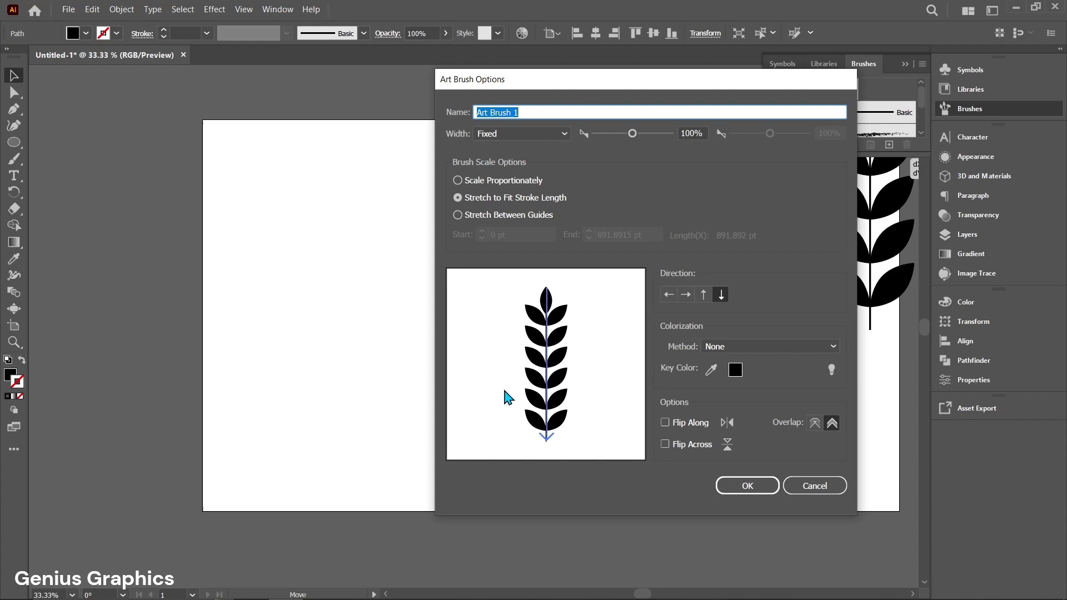
Step: Create the art brush with proportional scaling and the Hue Shift colorization method
{"action": "left_click", "coordinate": [458, 181]}
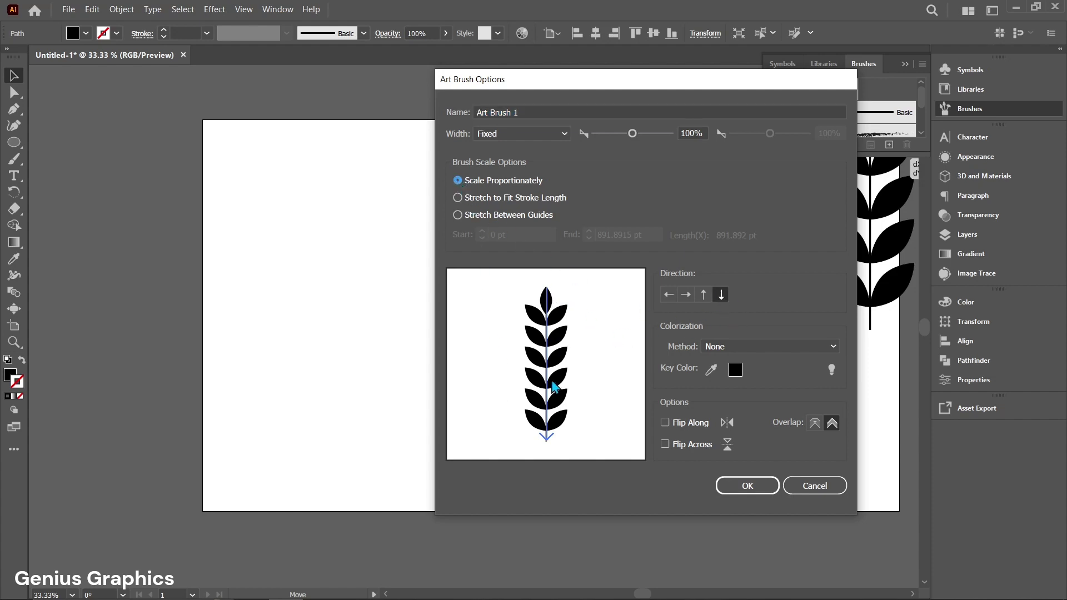
{"action": "left_click", "coordinate": [739, 344]}
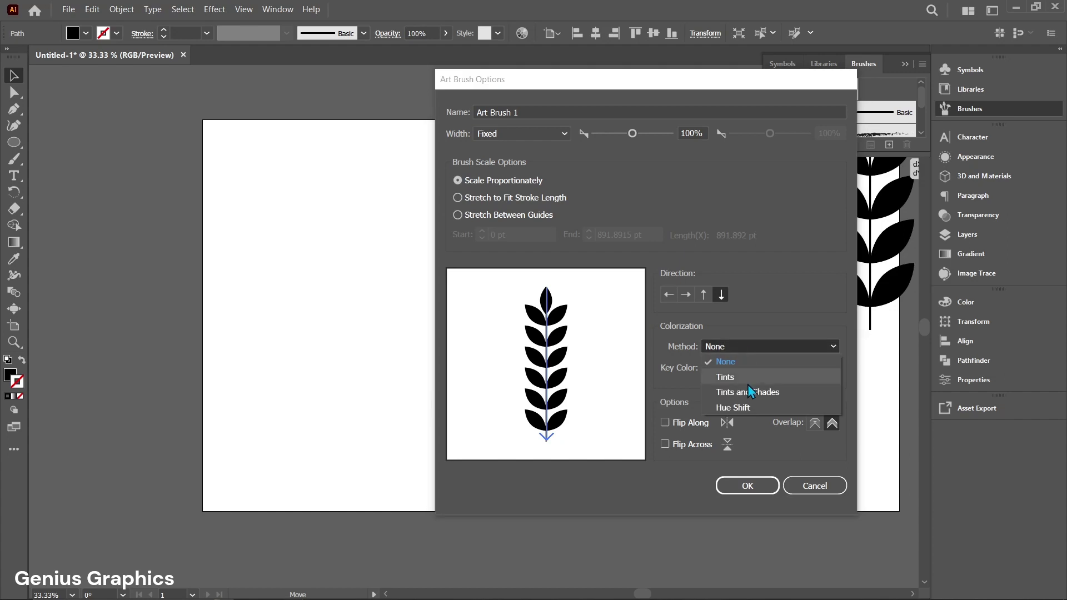
{"action": "left_click", "coordinate": [741, 411]}
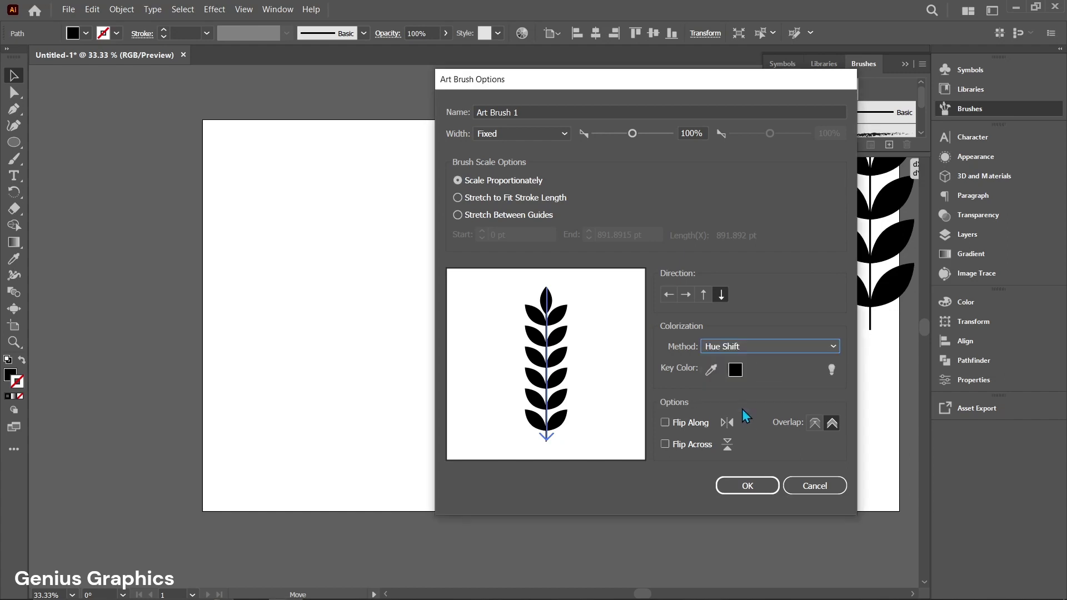
{"action": "left_click", "coordinate": [748, 486]}
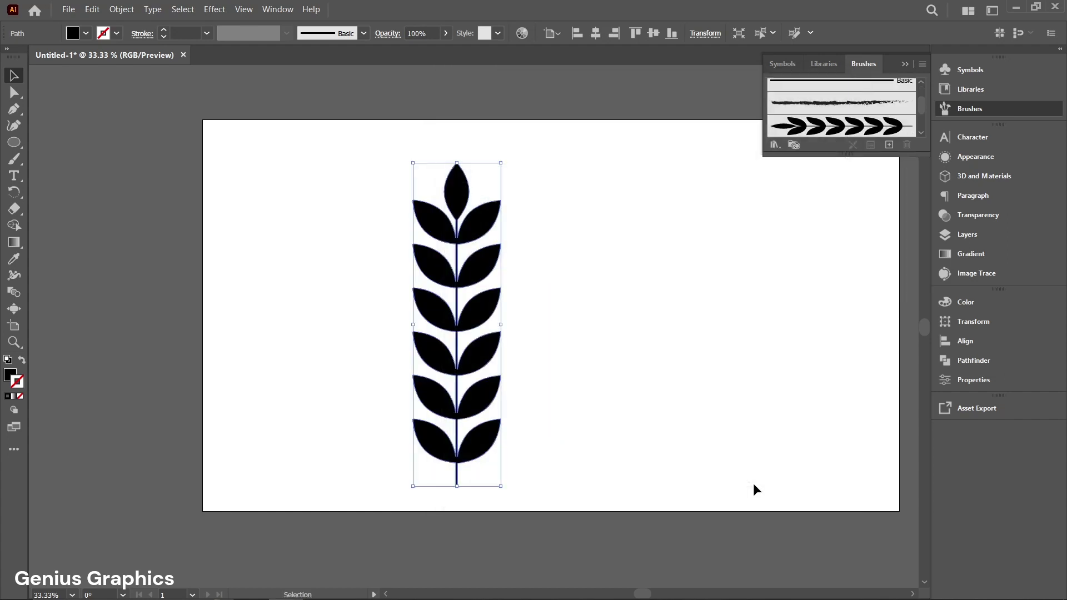
Step: Paint five curved branches of different lengths around the original wheat ear with the Paintbrush tool and the new wheat art brush
{"action": "key", "text": "ctrl+0"}
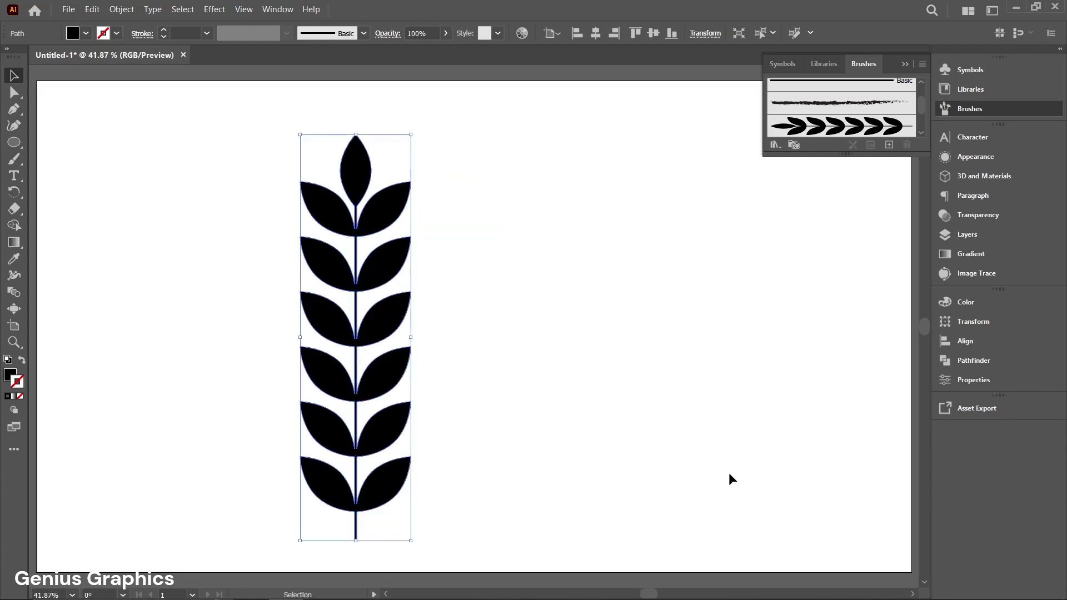
{"action": "left_click", "coordinate": [556, 363]}
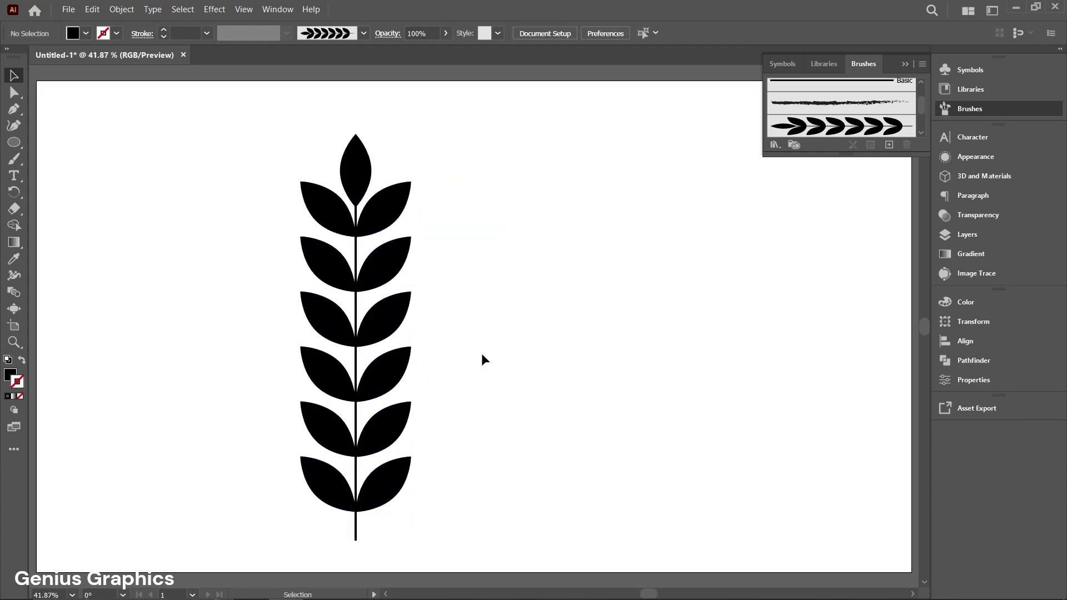
{"action": "left_click", "coordinate": [15, 161]}
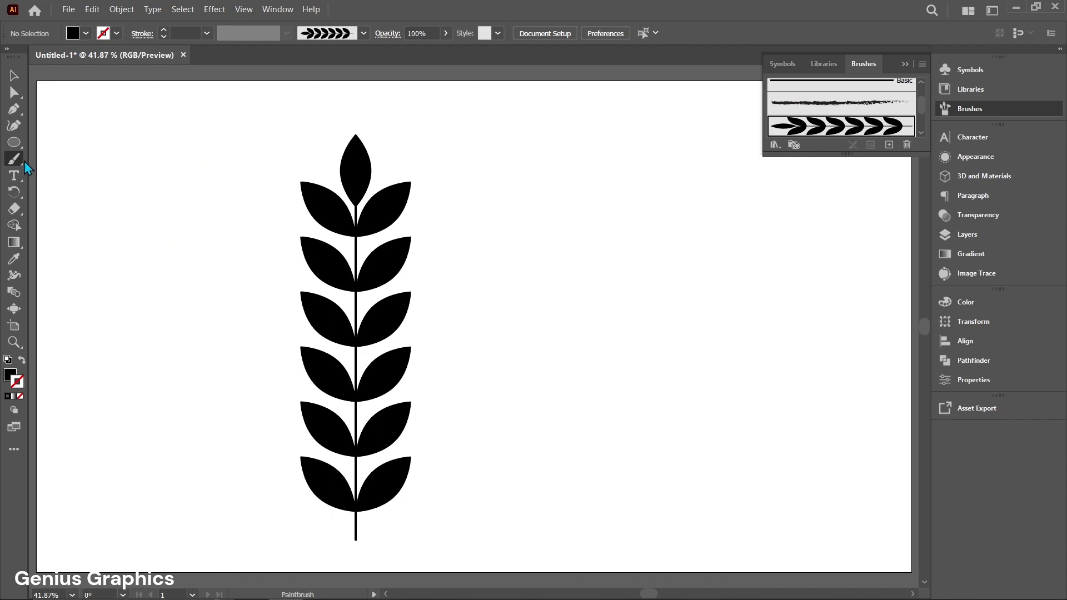
{"action": "left_click", "coordinate": [839, 129]}
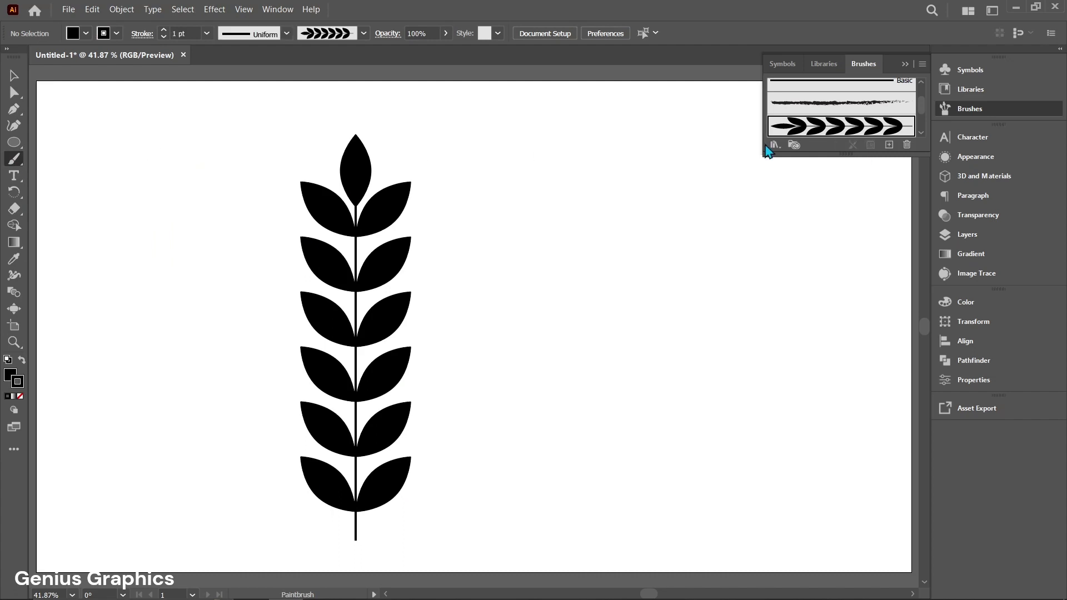
{"action": "mouse_move", "coordinate": [580, 203]}
{"action": "left_mouse_down"}
{"action": "mouse_move", "coordinate": [551, 251]}
{"action": "mouse_move", "coordinate": [565, 477]}
{"action": "left_mouse_up"}
{"action": "mouse_move", "coordinate": [604, 529]}
{"action": "left_mouse_down"}
{"action": "mouse_move", "coordinate": [695, 347]}
{"action": "mouse_move", "coordinate": [696, 283]}
{"action": "left_mouse_up"}
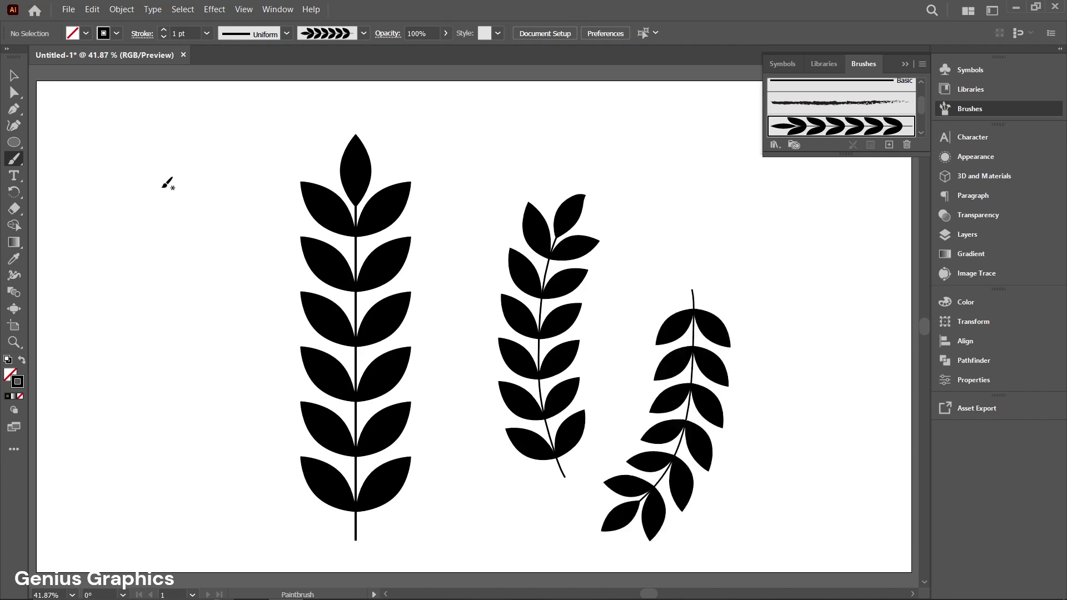
{"action": "mouse_move", "coordinate": [164, 177]}
{"action": "left_mouse_down"}
{"action": "mouse_move", "coordinate": [131, 258]}
{"action": "mouse_move", "coordinate": [155, 400]}
{"action": "mouse_move", "coordinate": [212, 490]}
{"action": "left_mouse_up"}
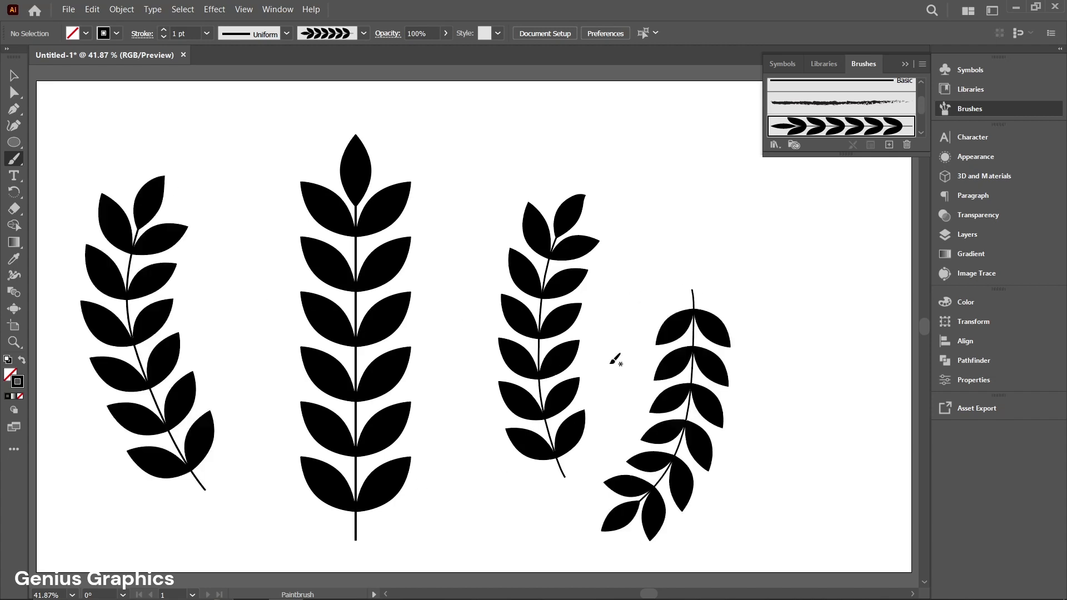
{"action": "left_click_drag", "start_coordinate": [795, 261], "coordinate": [767, 225]}
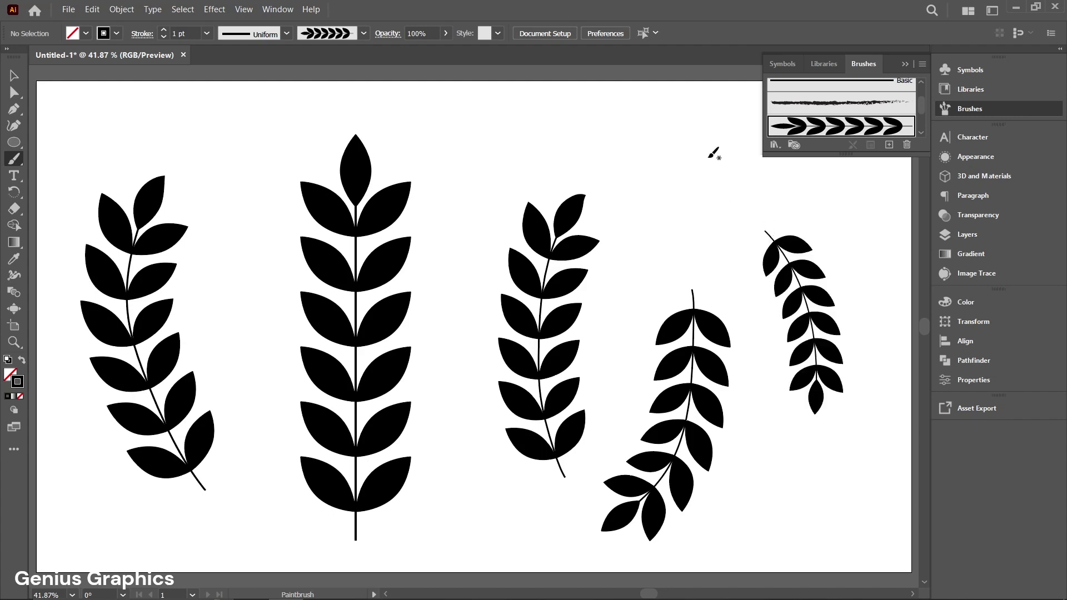
{"action": "left_click_drag", "start_coordinate": [701, 143], "coordinate": [645, 287]}
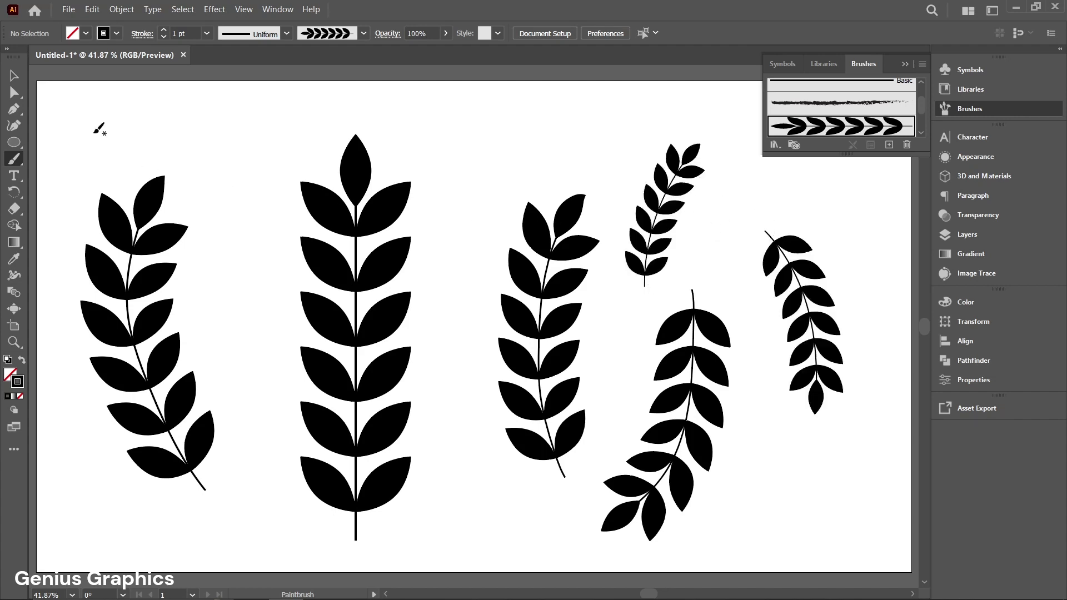
Step: Change the stroke color of the small upper branch to orange-red
{"action": "left_click", "coordinate": [16, 82]}
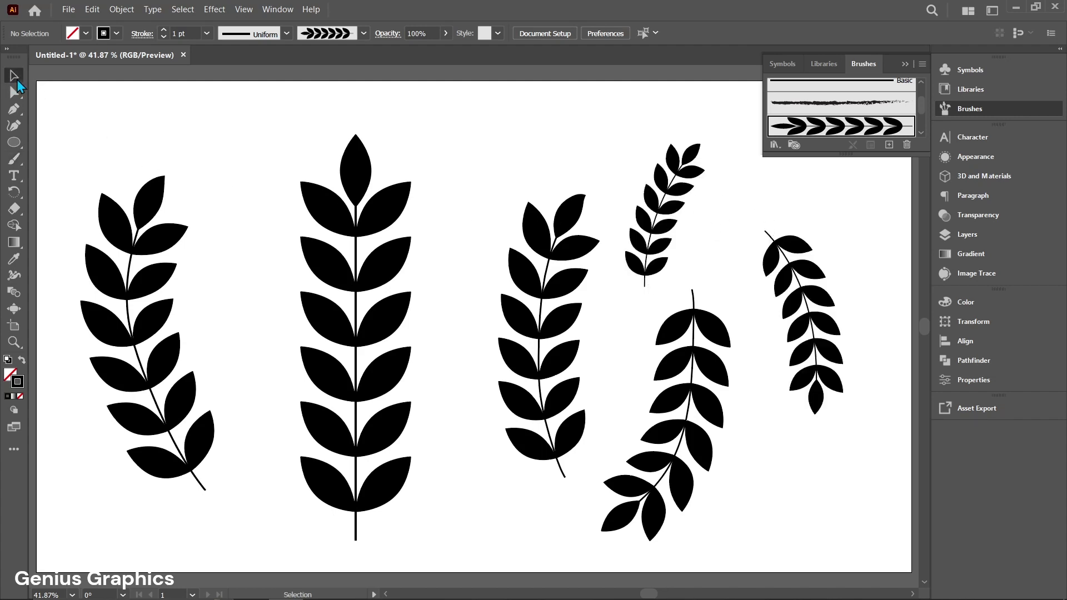
{"action": "left_click", "coordinate": [673, 216]}
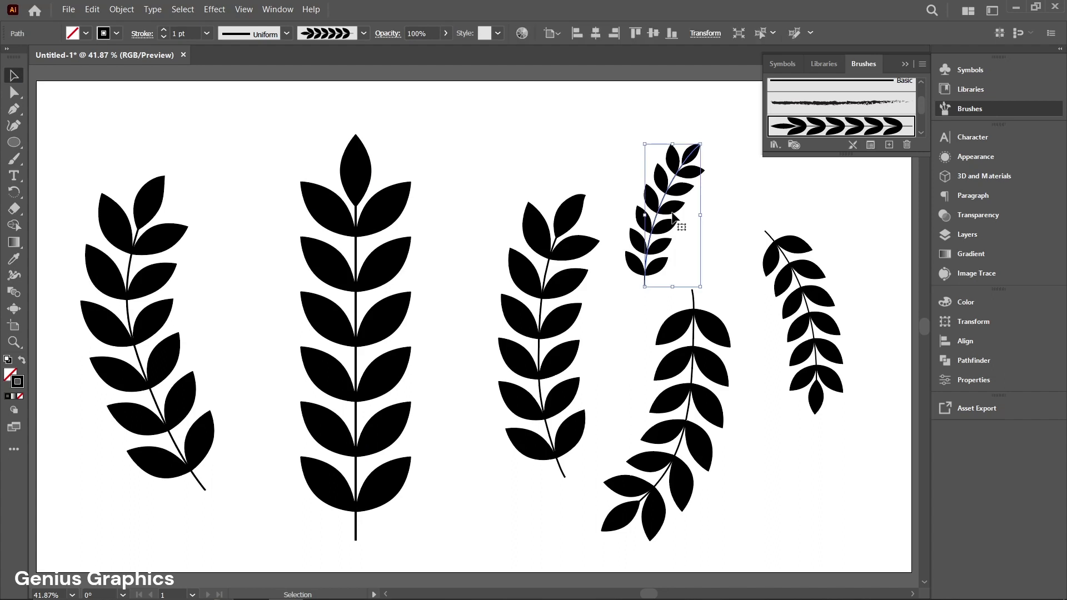
{"action": "left_click", "coordinate": [117, 33]}
{"action": "left_click", "coordinate": [126, 57]}
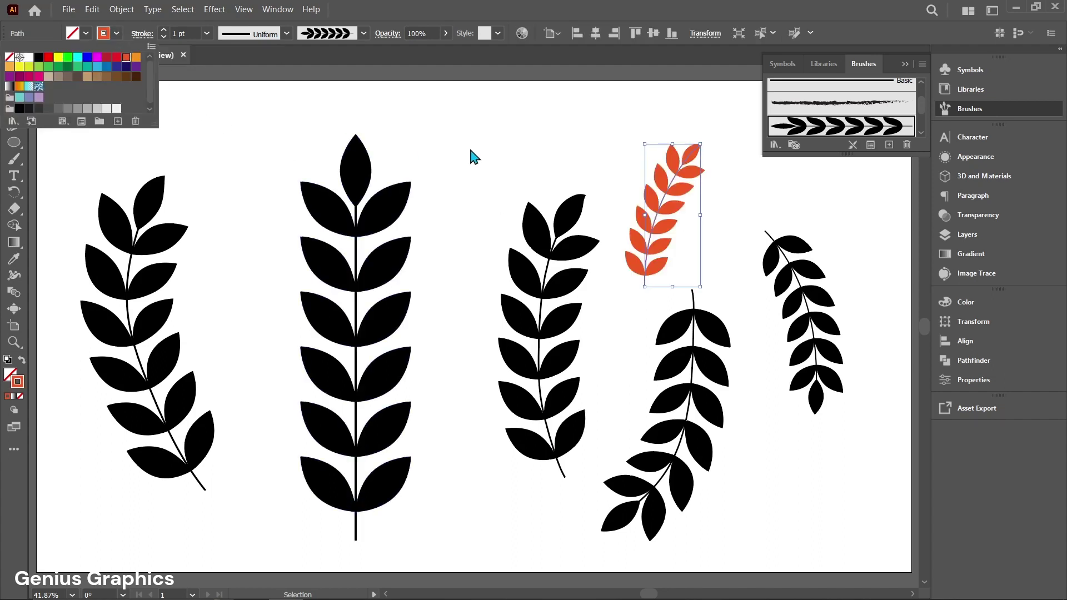
Step: Change the stroke color of the tall curved branch just right of the original wheat ear to orange
{"action": "left_click", "coordinate": [539, 261]}
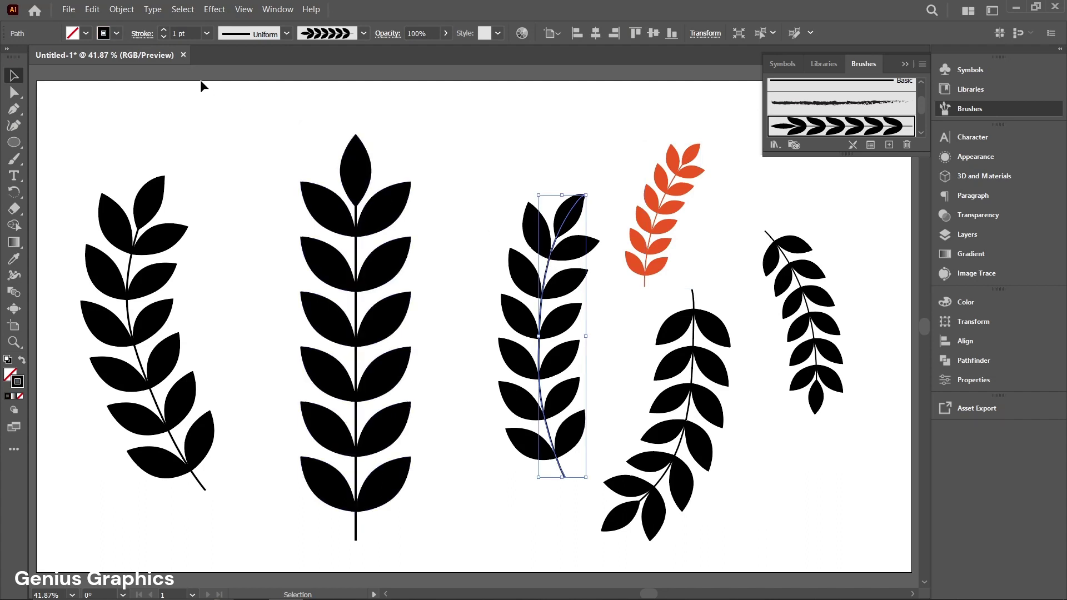
{"action": "left_click", "coordinate": [117, 33]}
{"action": "left_click", "coordinate": [134, 59]}
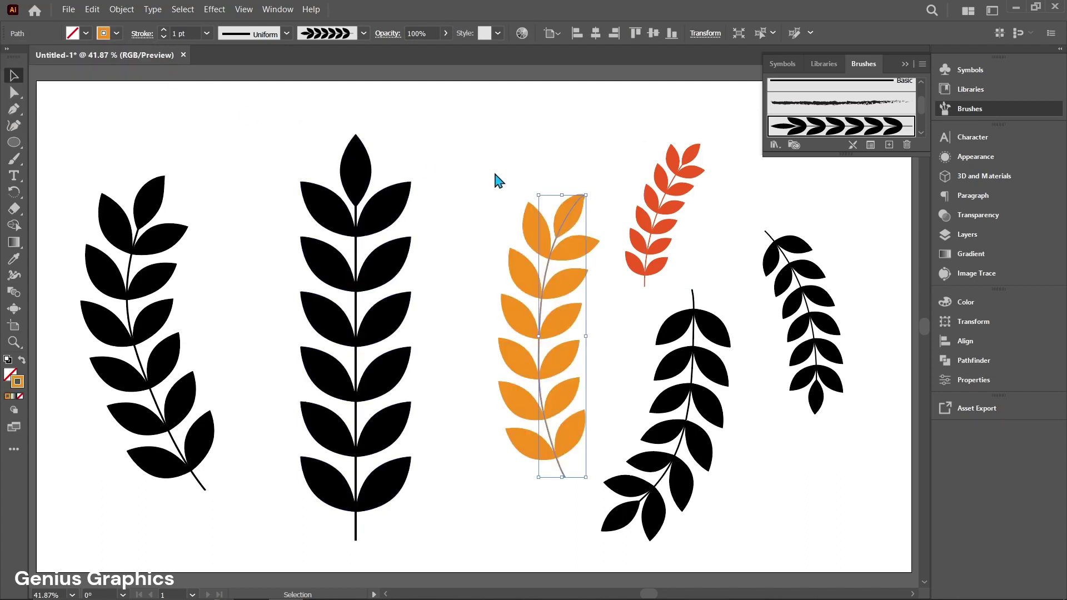
Step: Change the stroke color of the branch left of the original wheat ear to bright green, then deselect it and hide the brush list
{"action": "left_click", "coordinate": [144, 328]}
{"action": "left_click", "coordinate": [119, 35]}
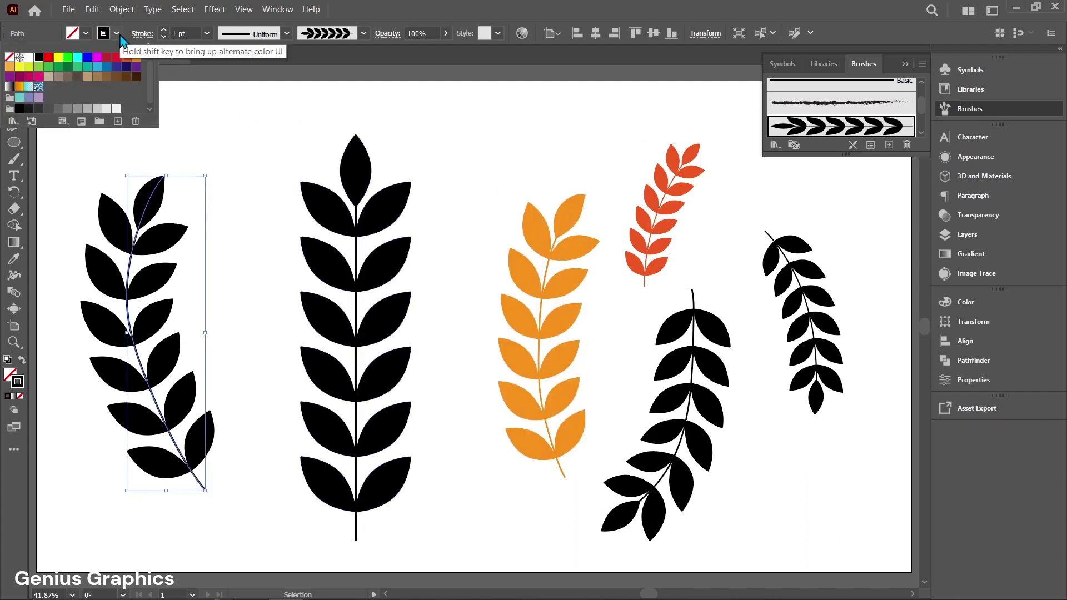
{"action": "left_click", "coordinate": [67, 59]}
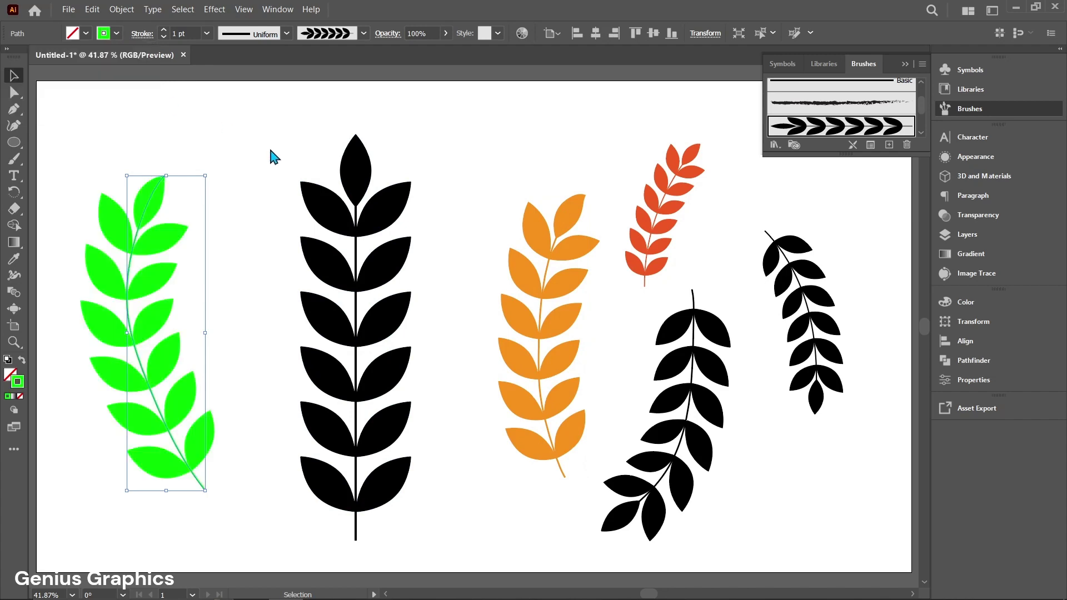
{"action": "left_click", "coordinate": [467, 395]}
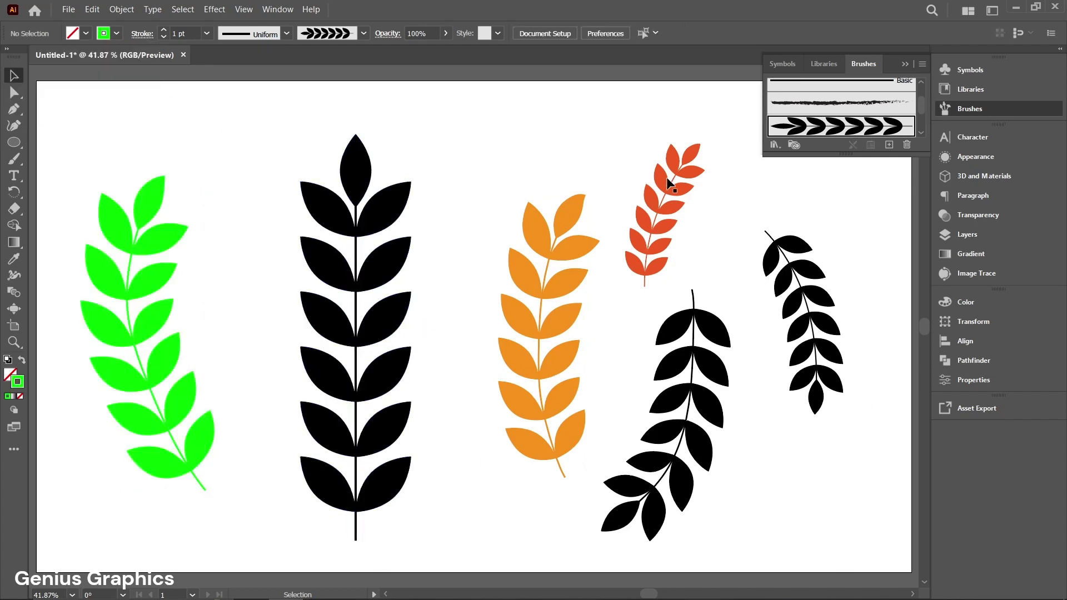
{"action": "left_click", "coordinate": [905, 64]}
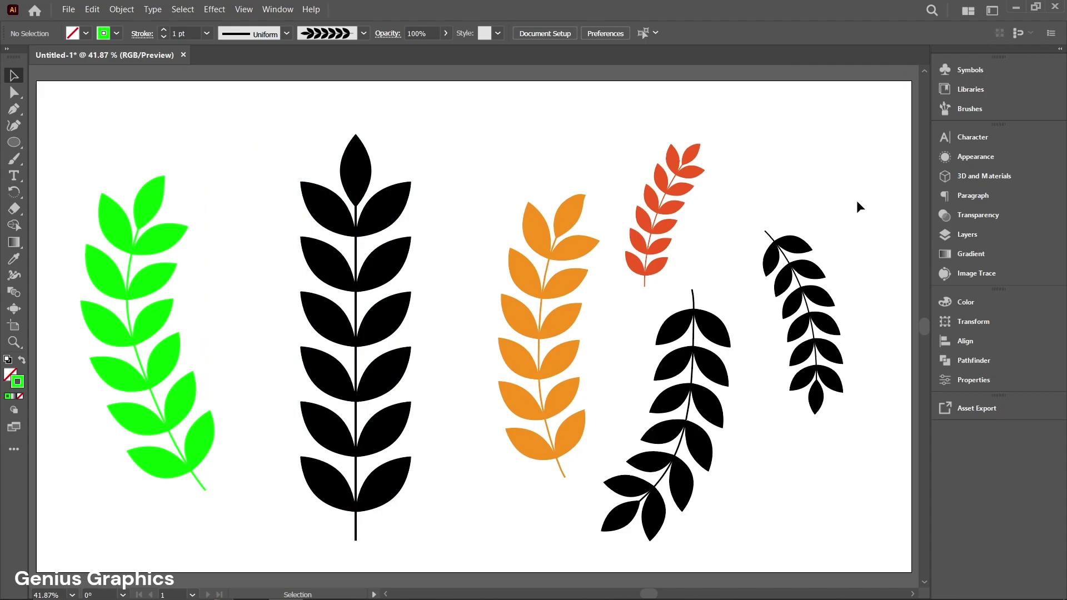